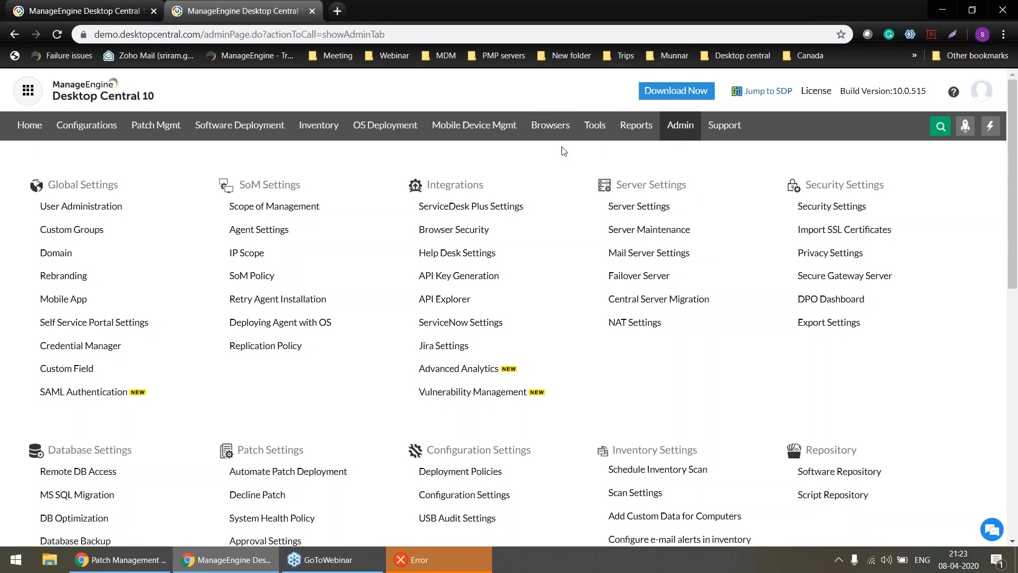
Switch to the localhost Desktop Central site and open the Secure Gateway Server page from the security settings in its admin area.
click(128, 8)
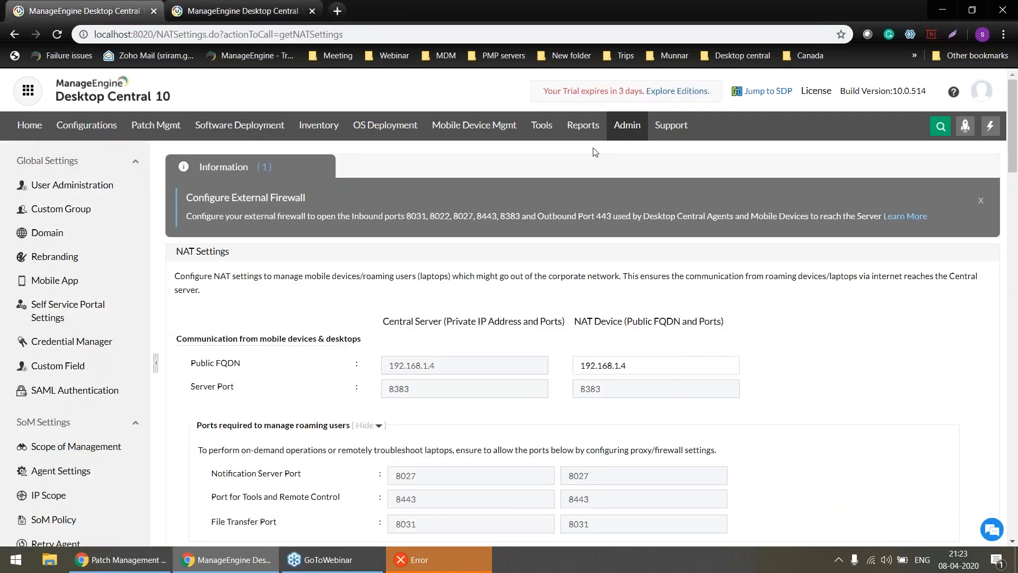
click(629, 127)
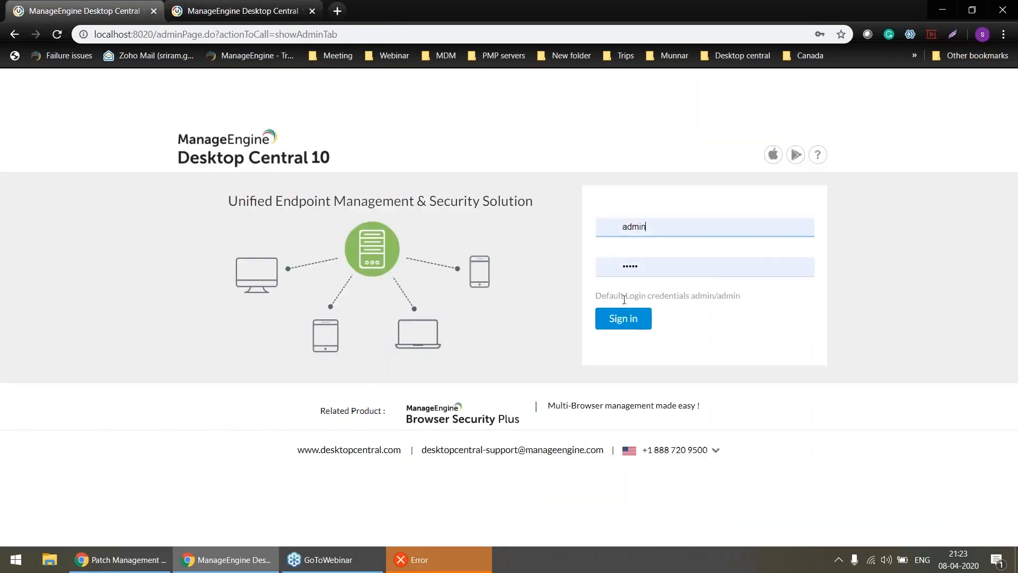
click(621, 328)
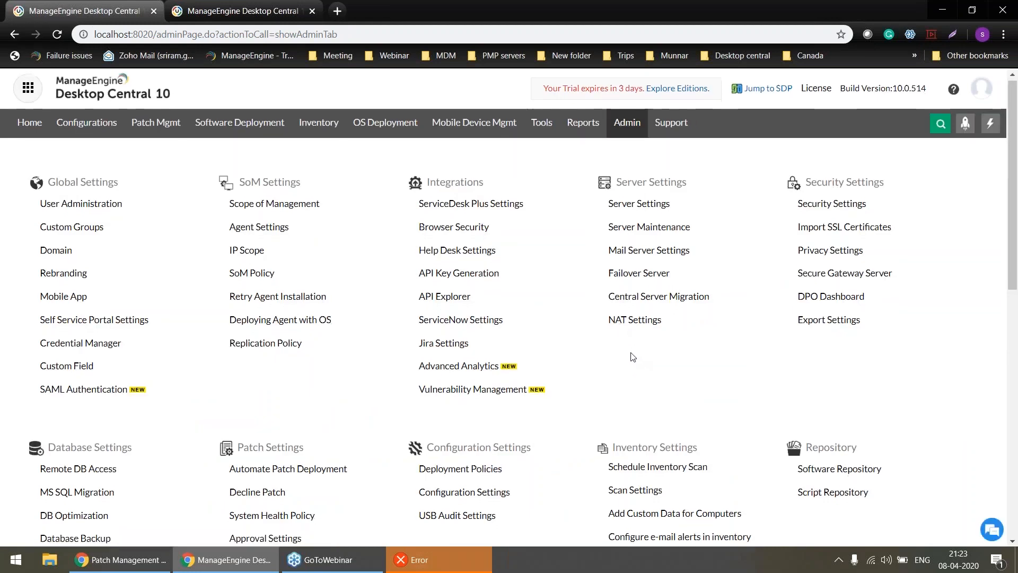
scroll(633, 357, down, 1)
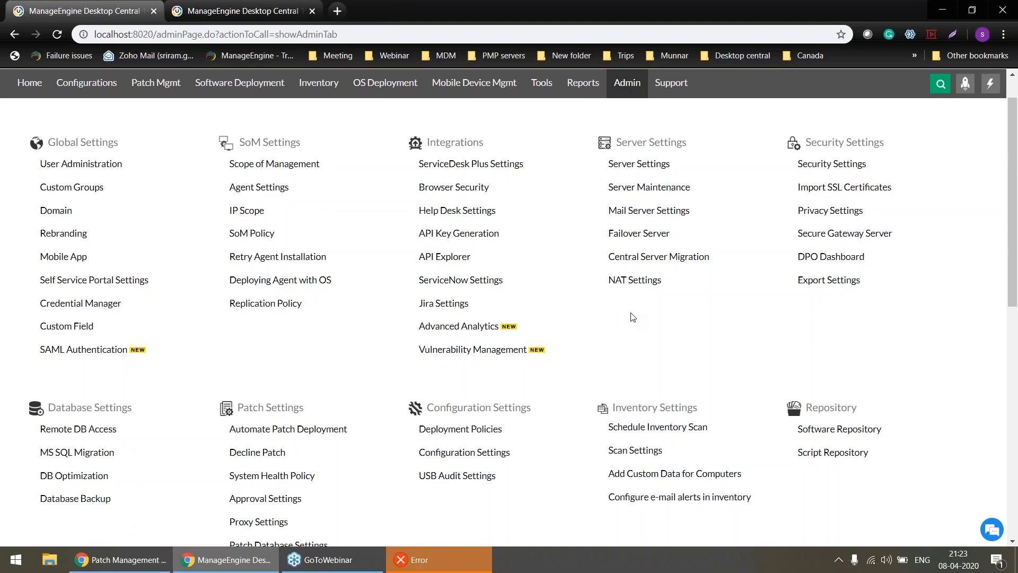
scroll(633, 317, down, 1)
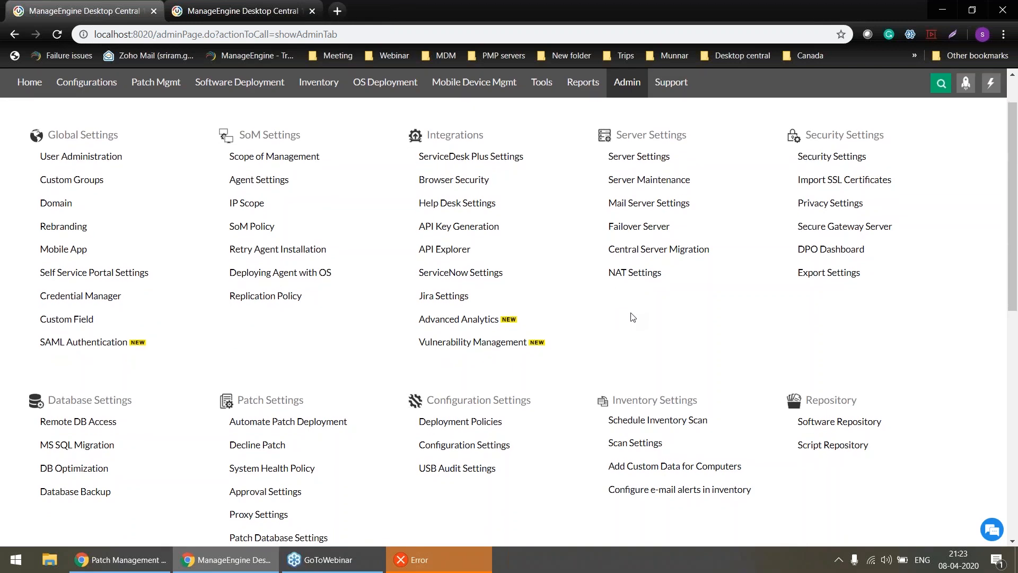
scroll(633, 317, down, 1)
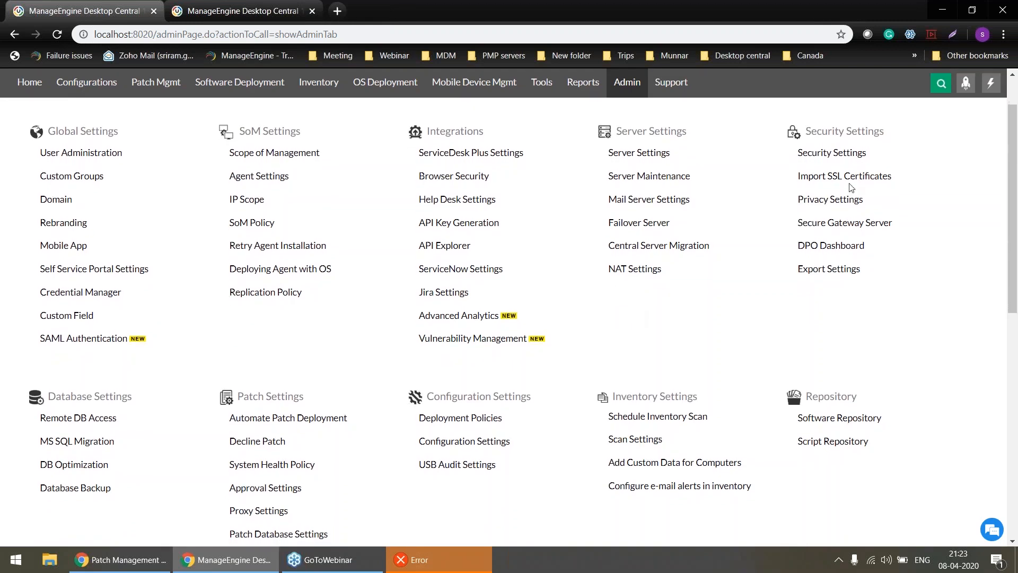
click(840, 221)
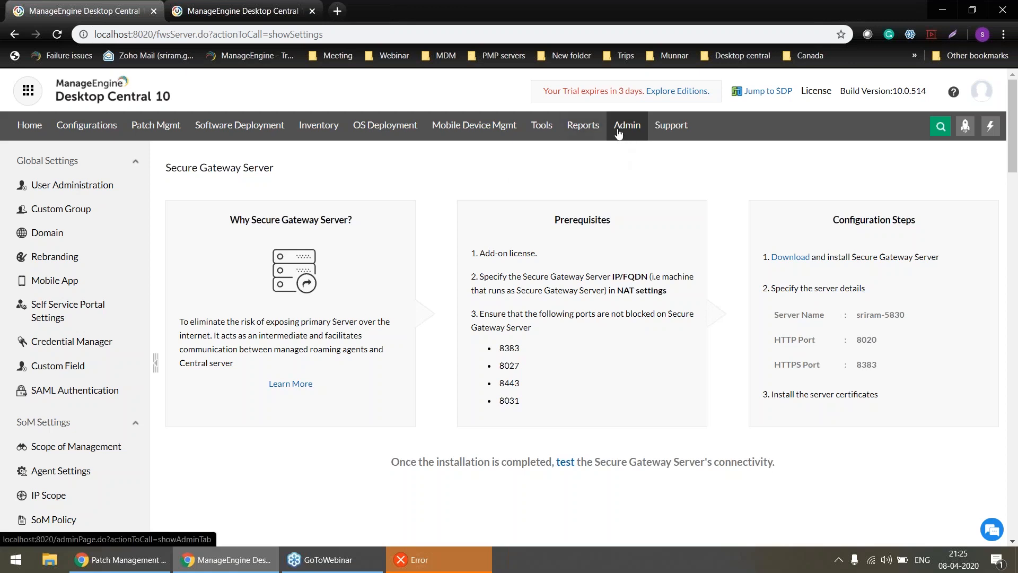
Open the NAT Settings page and review the public FQDN and the ports required to manage roaming users.
click(618, 133)
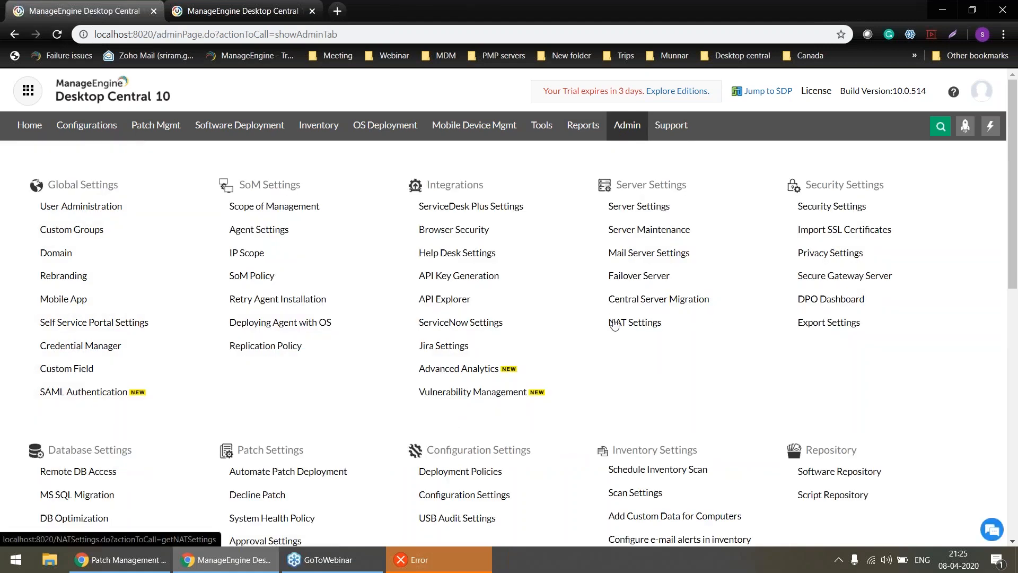
click(614, 325)
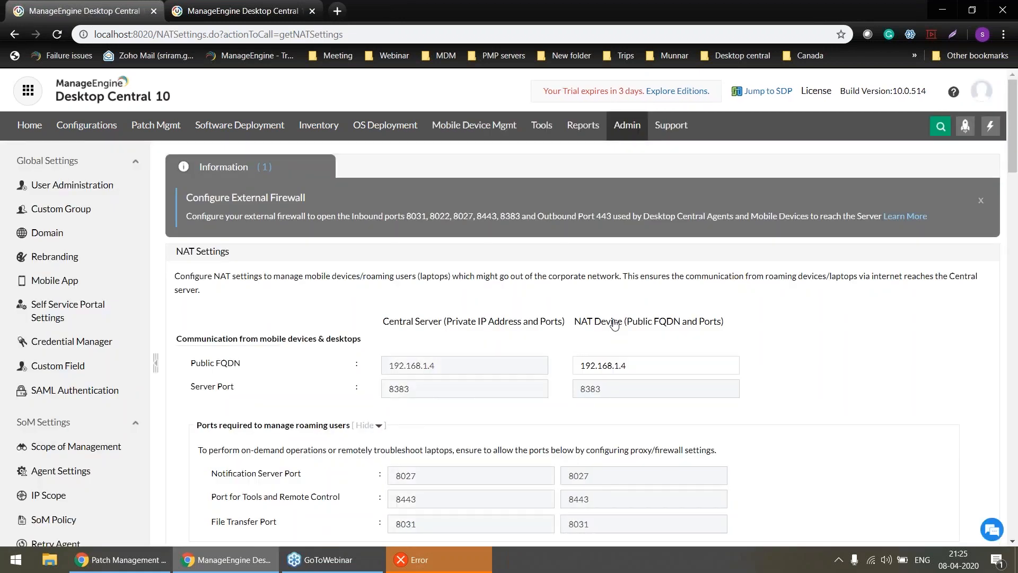
scroll(614, 324, down, 2)
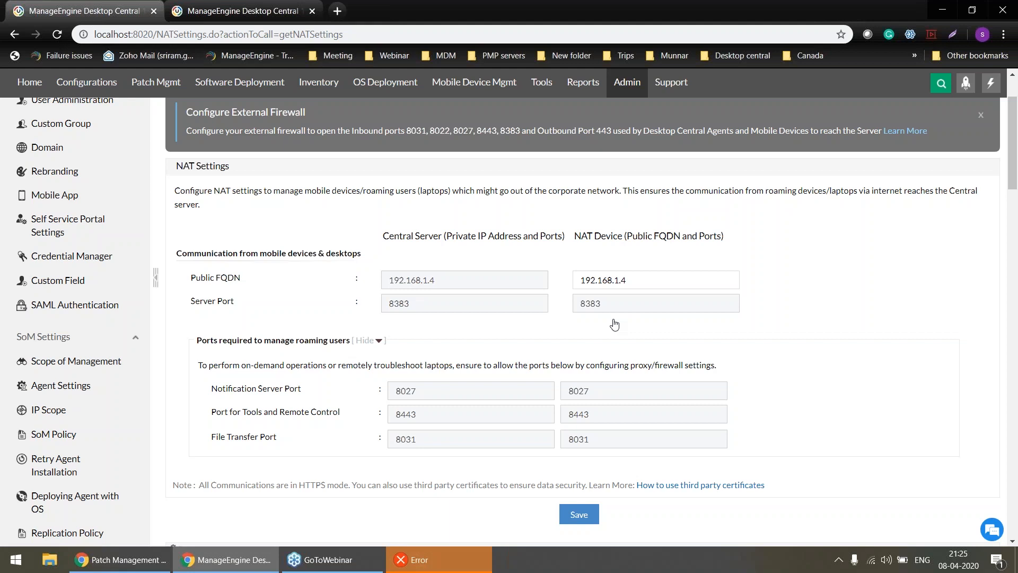
scroll(614, 325, up, 2)
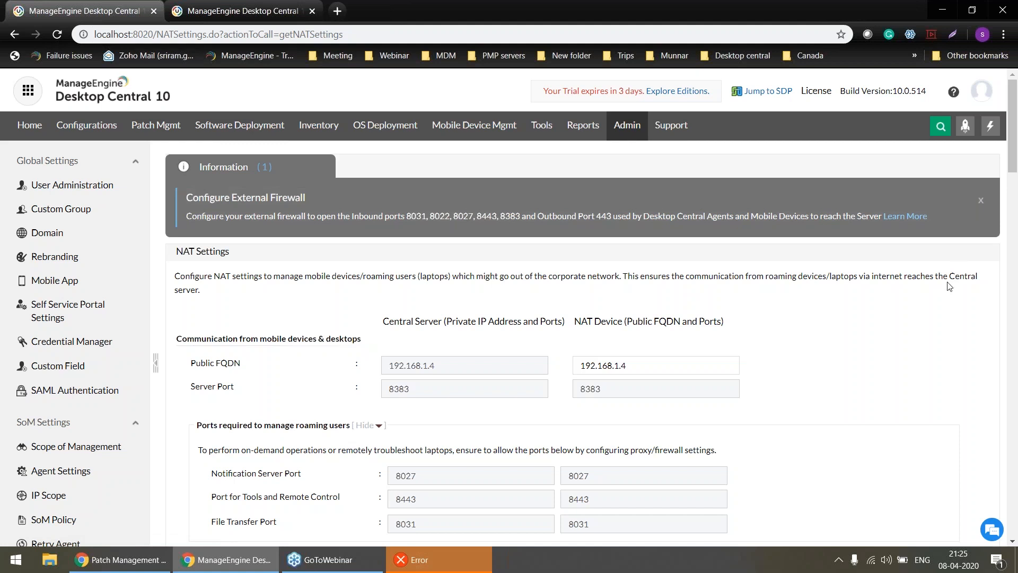
Start adding a remote office in the Scope of Management and set its communication type to Direct Communication.
click(986, 132)
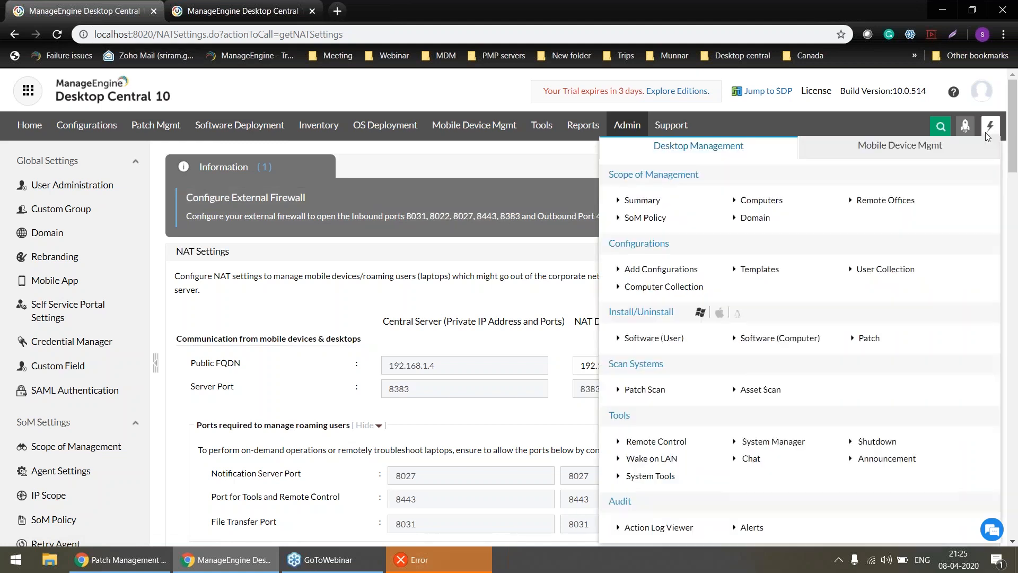
click(874, 202)
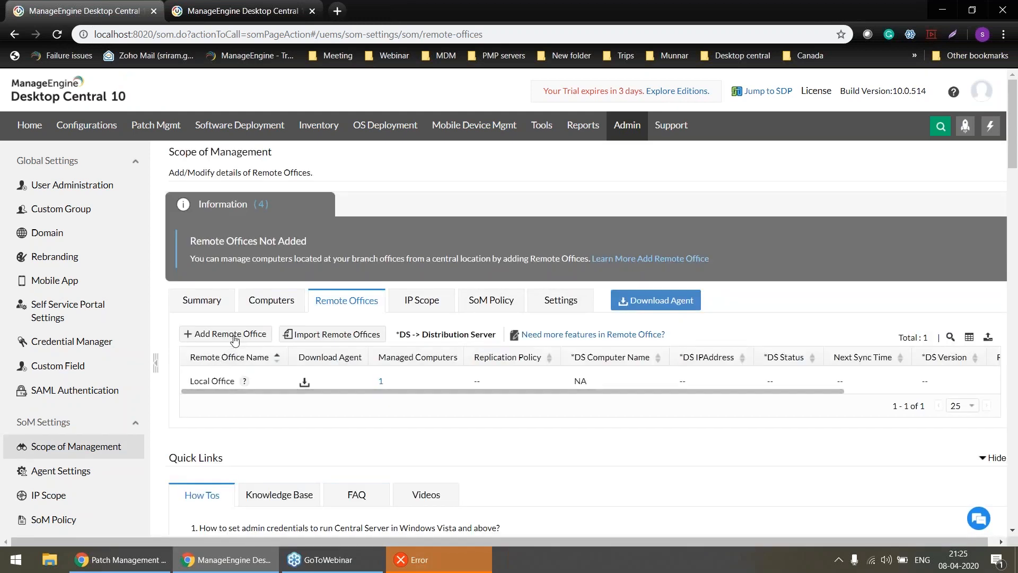
click(235, 335)
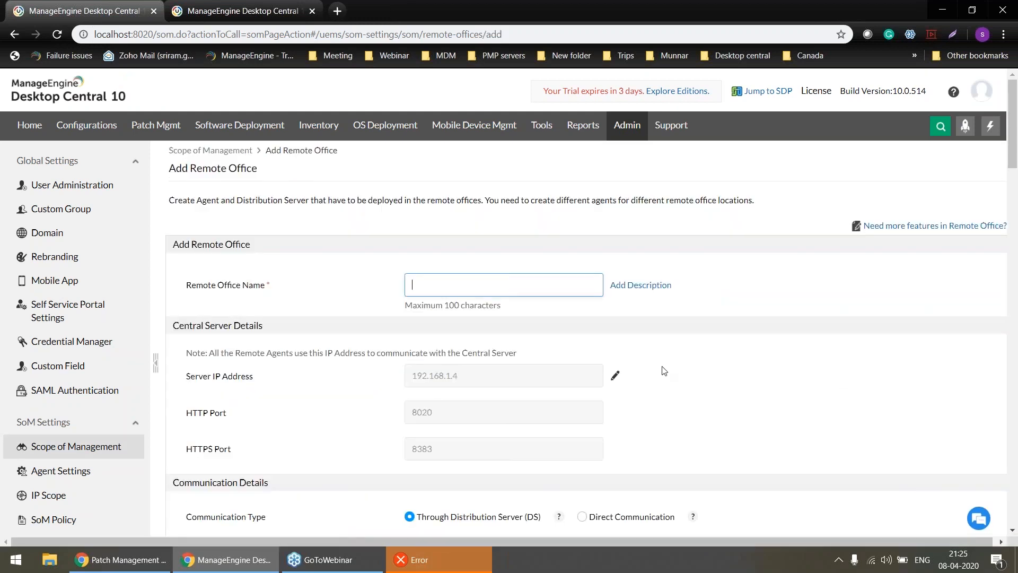
scroll(665, 370, down, 2)
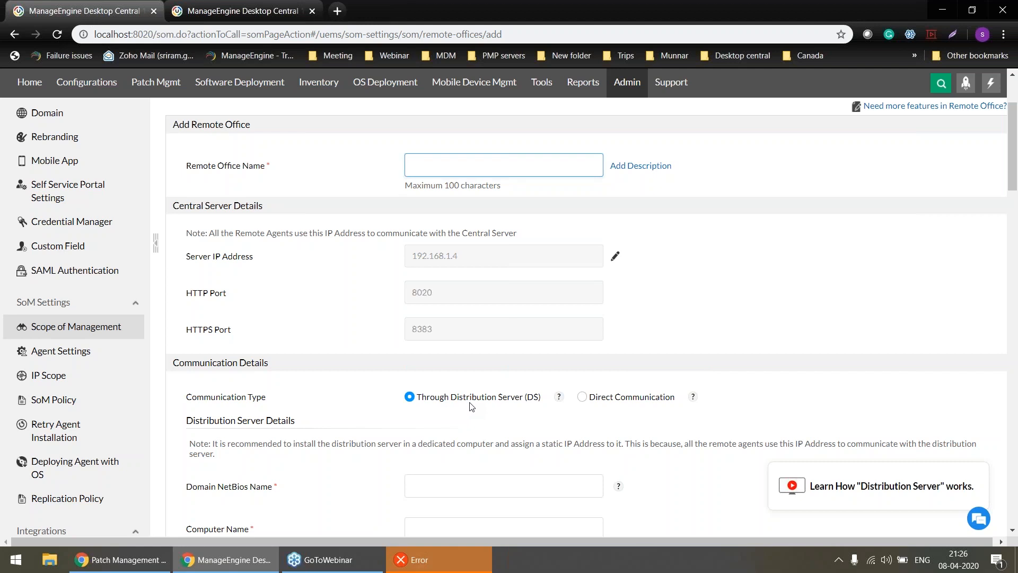
click(583, 397)
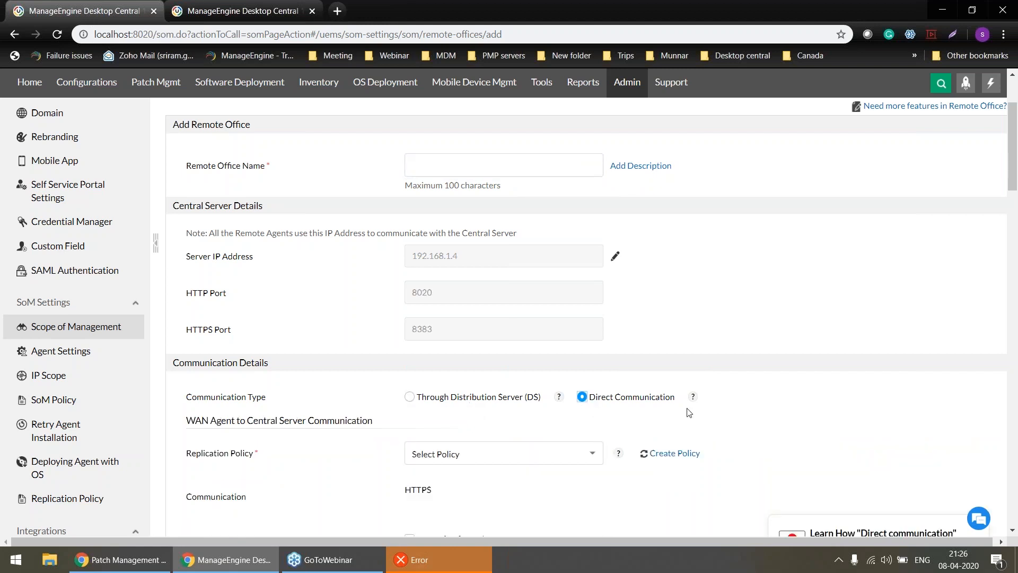
Review the replication policy, remote control, agent installation and managed computer settings of the new remote office, and switch to the presentation slides.
scroll(689, 412, down, 2)
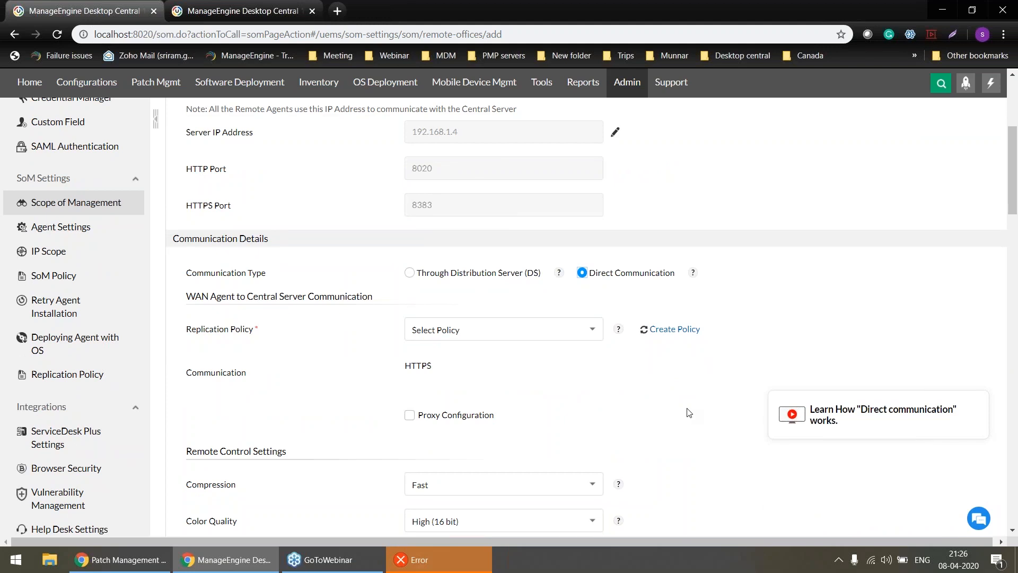
scroll(689, 412, down, 1)
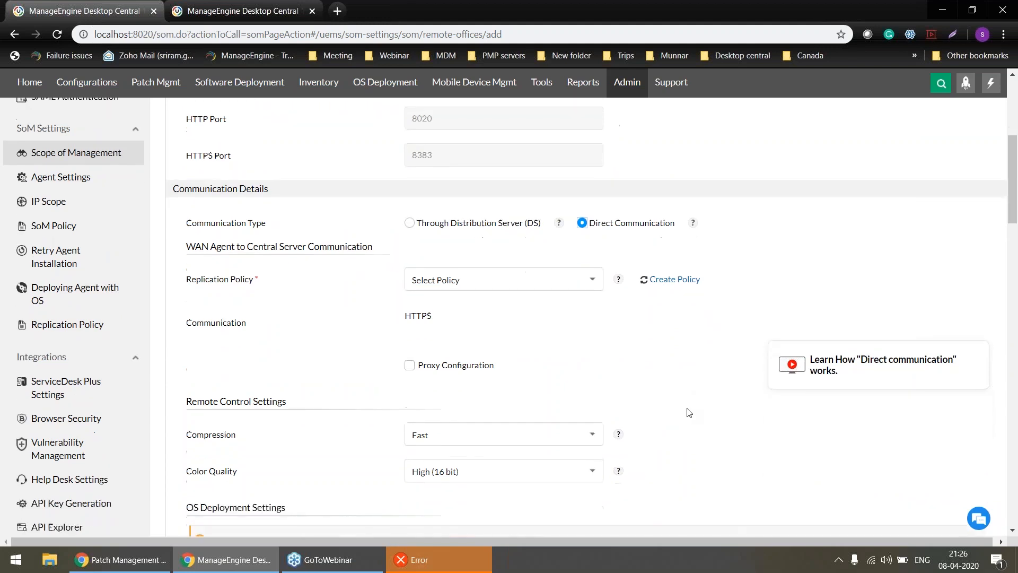
scroll(696, 353, down, 3)
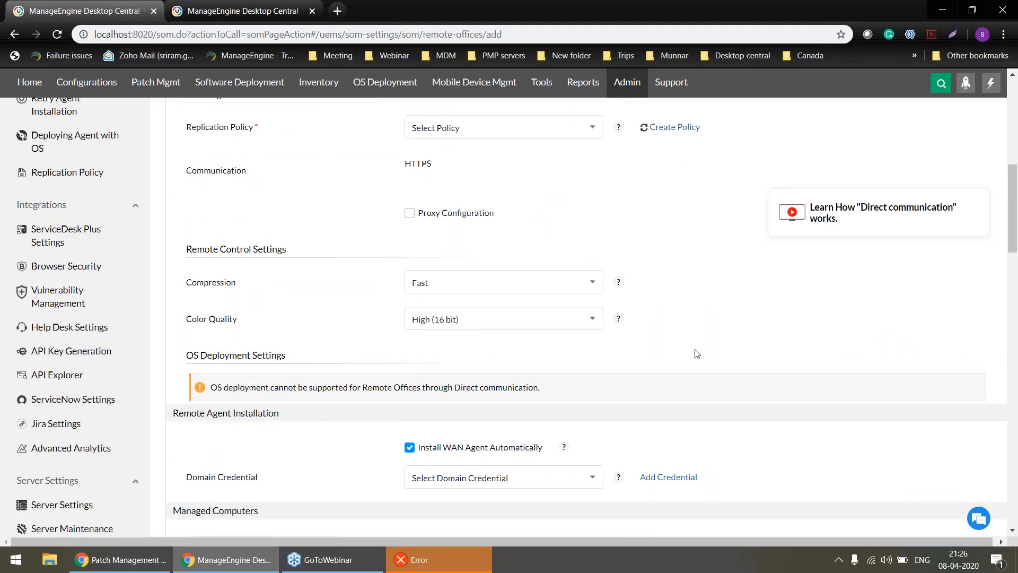
scroll(696, 353, down, 2)
scroll(696, 353, down, 2)
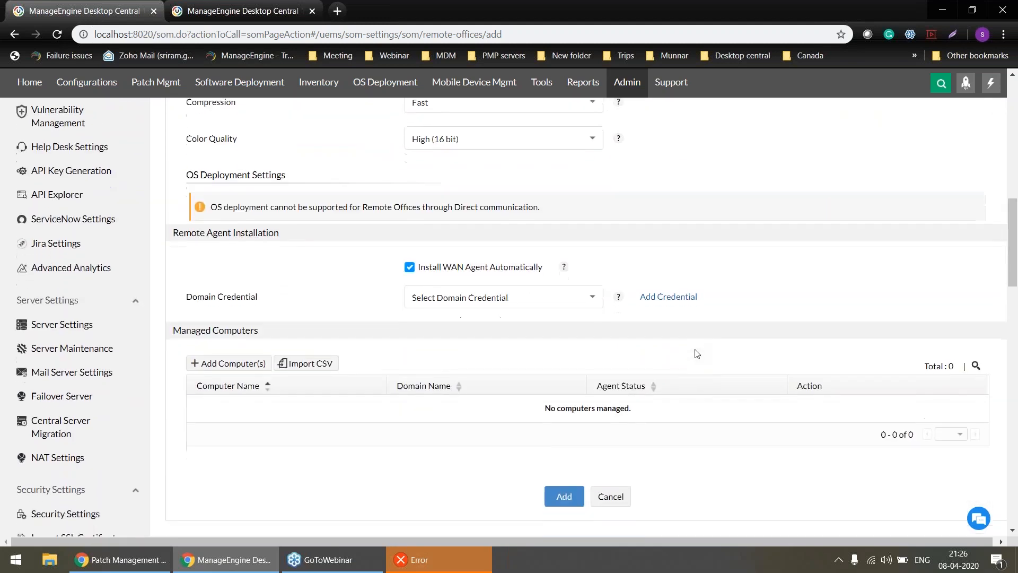
scroll(695, 353, up, 8)
scroll(695, 352, up, 4)
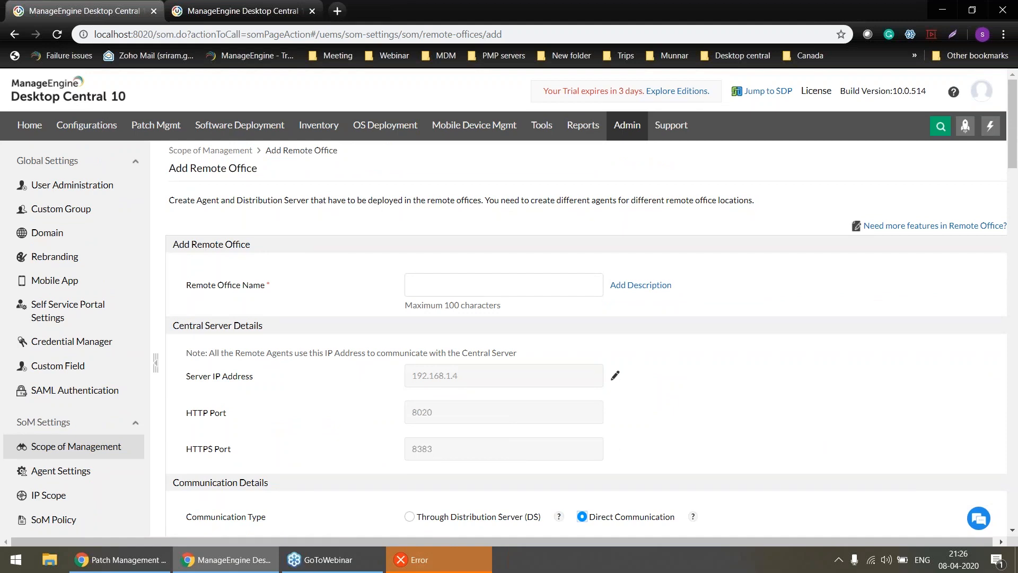
key(alt+Tab)
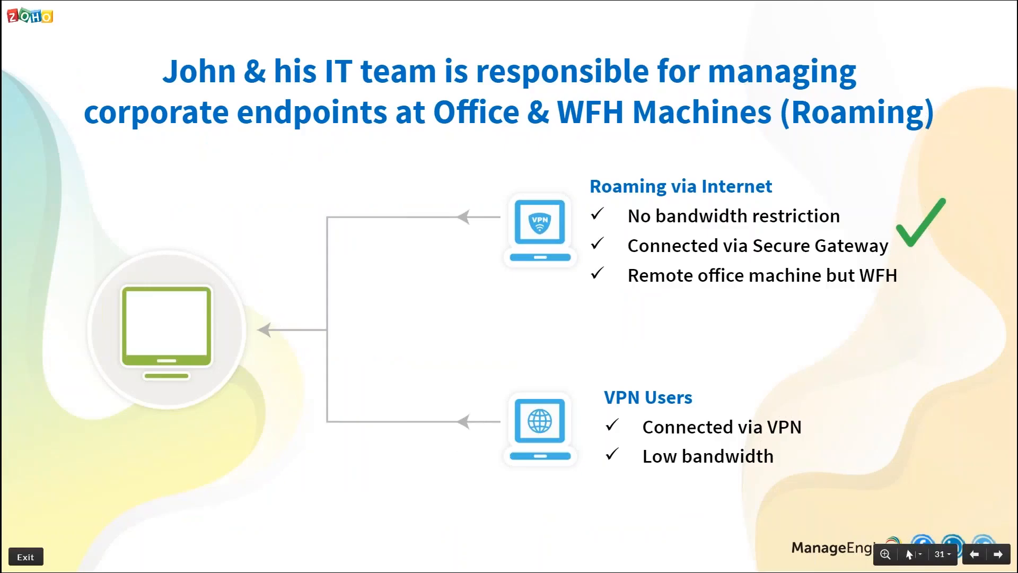
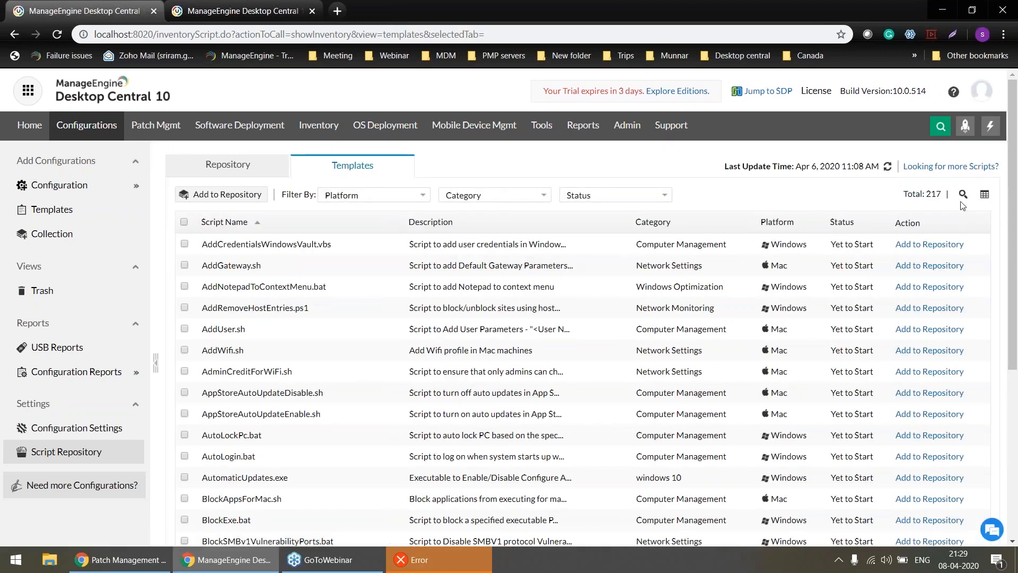
Look through the script templates and compare them with the scripts already in the repository.
click(962, 197)
click(276, 178)
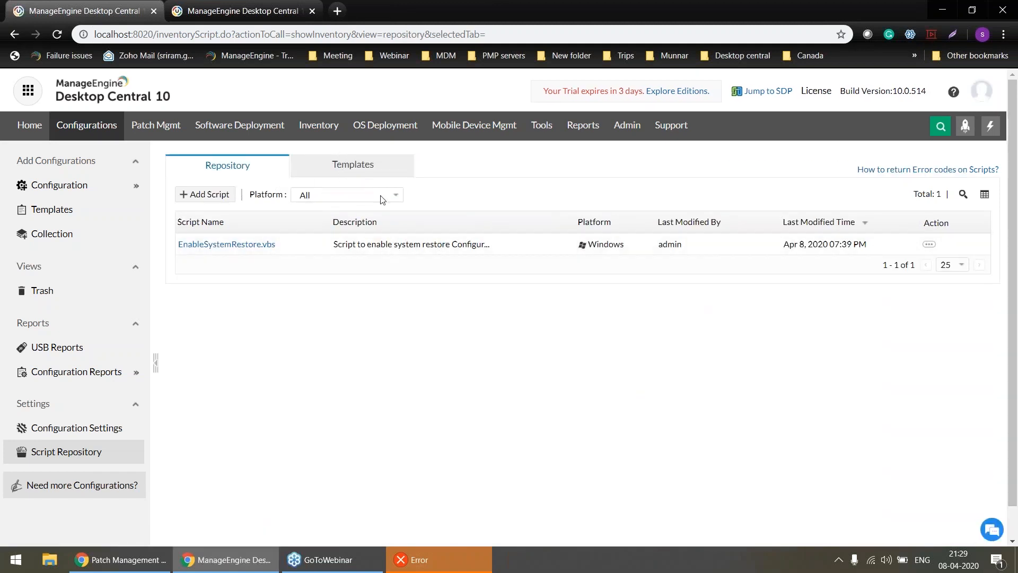
click(361, 166)
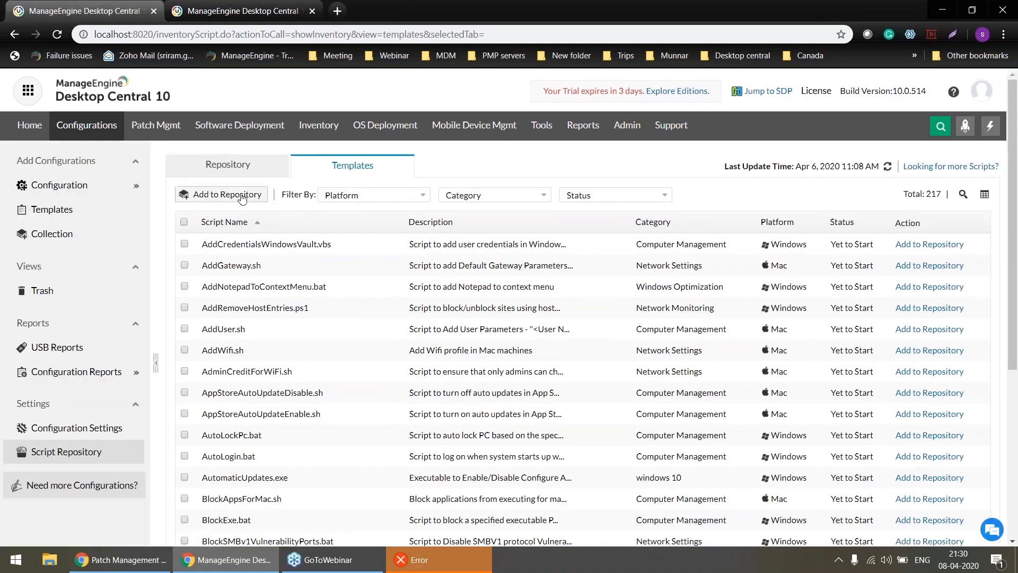
click(231, 176)
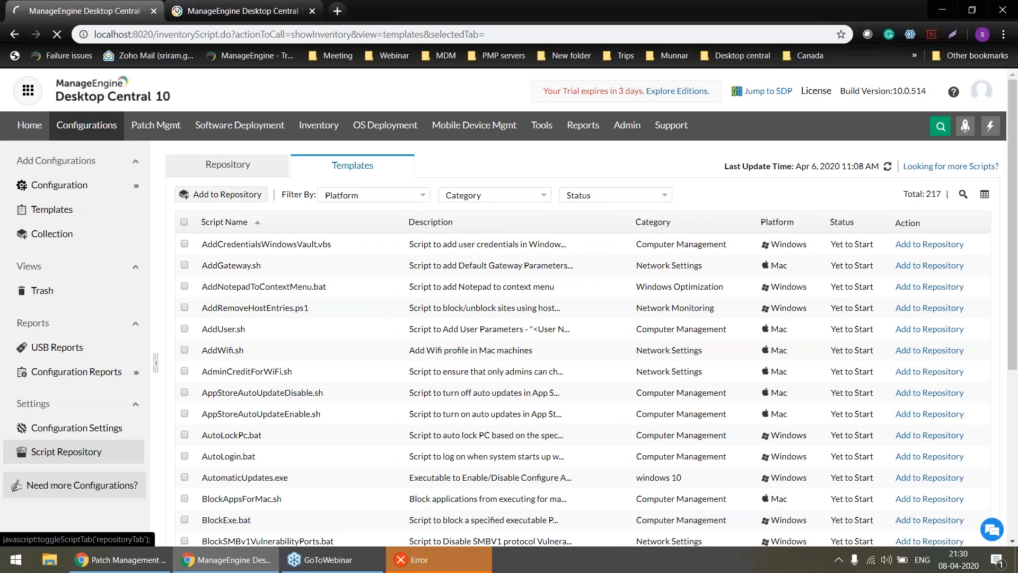
Open the EnableSystemRestore.vbs repository script for modification, and switch to the work-from-home patch management slide.
click(928, 246)
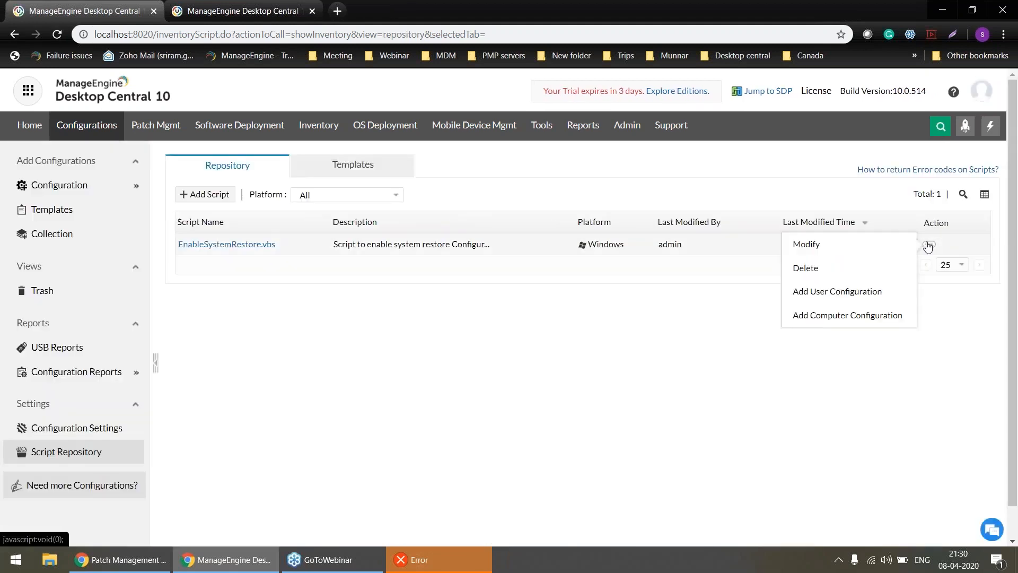
click(889, 252)
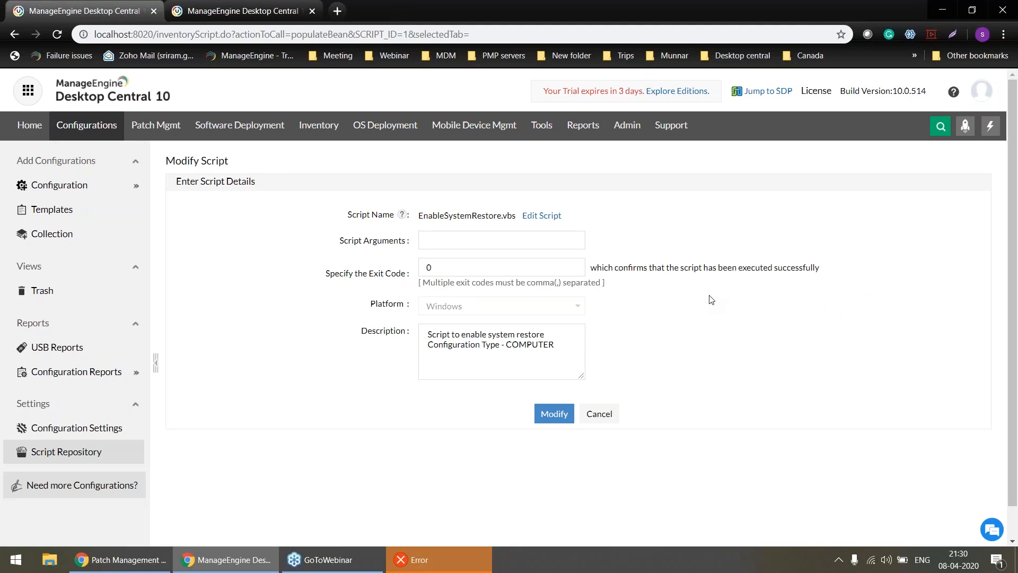
key(alt+Tab)
key(Left)
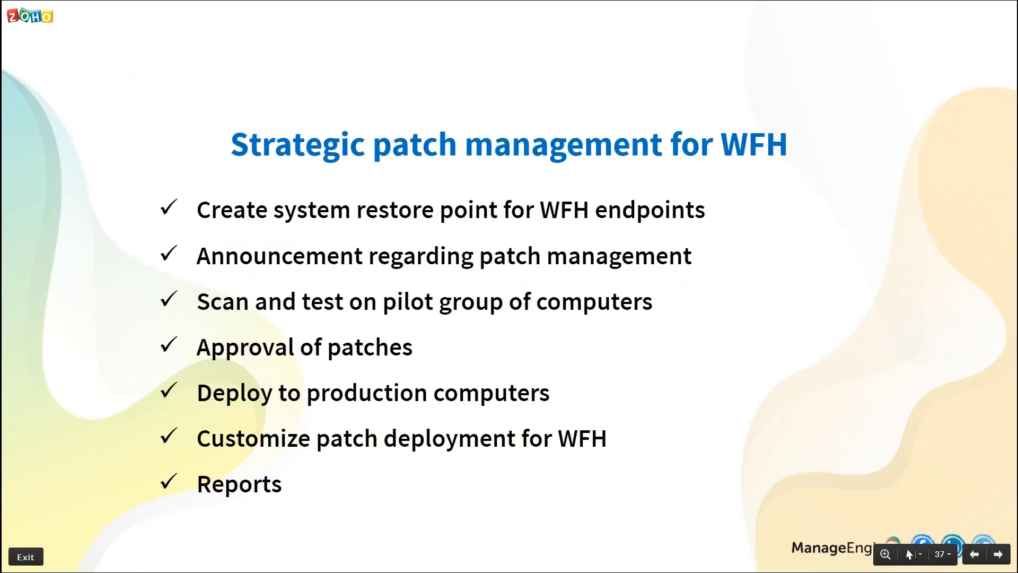
Return to Desktop Central and open a new announcement form from the announcement tool.
key(alt+Tab)
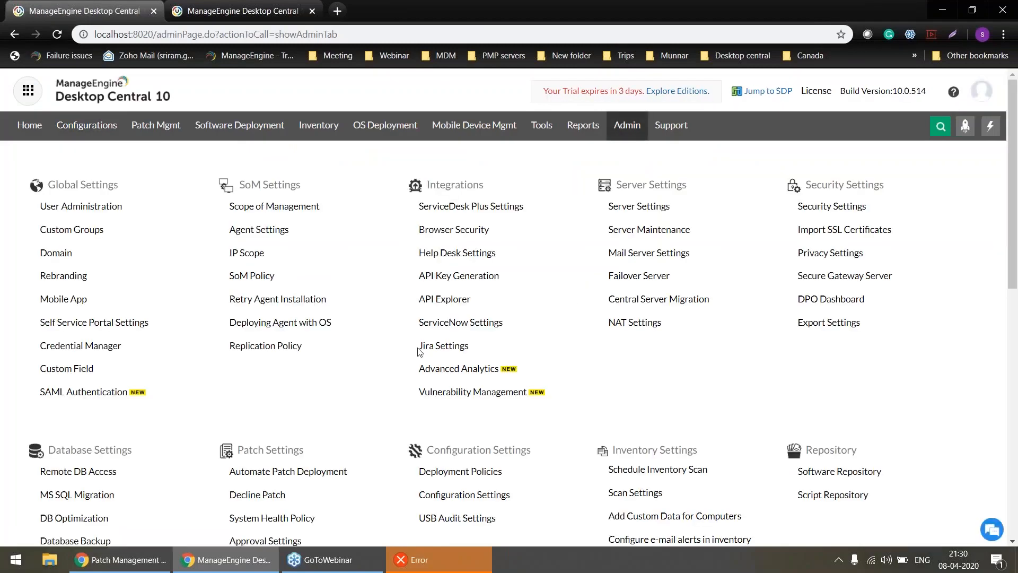
scroll(484, 366, down, 1)
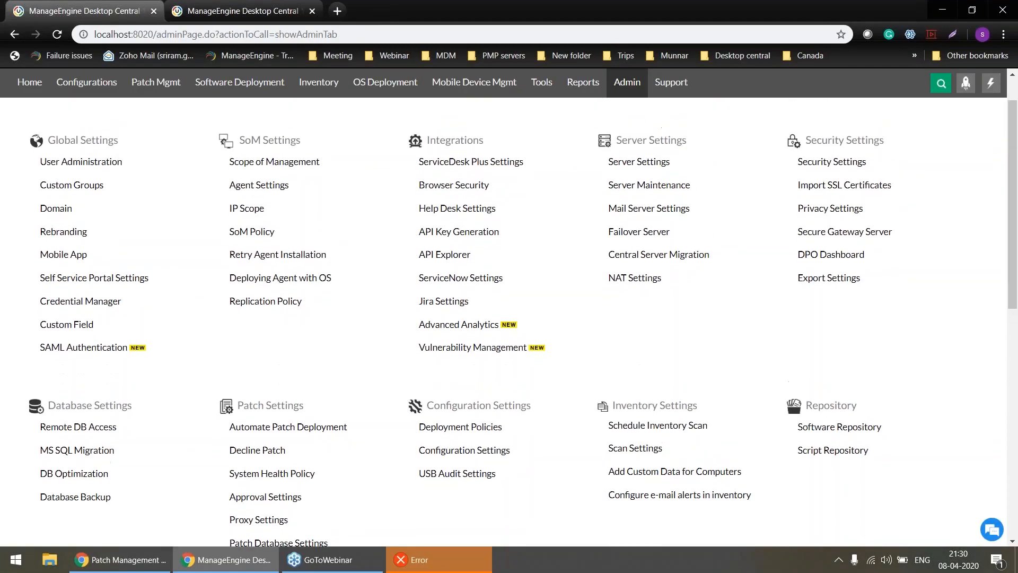
click(542, 92)
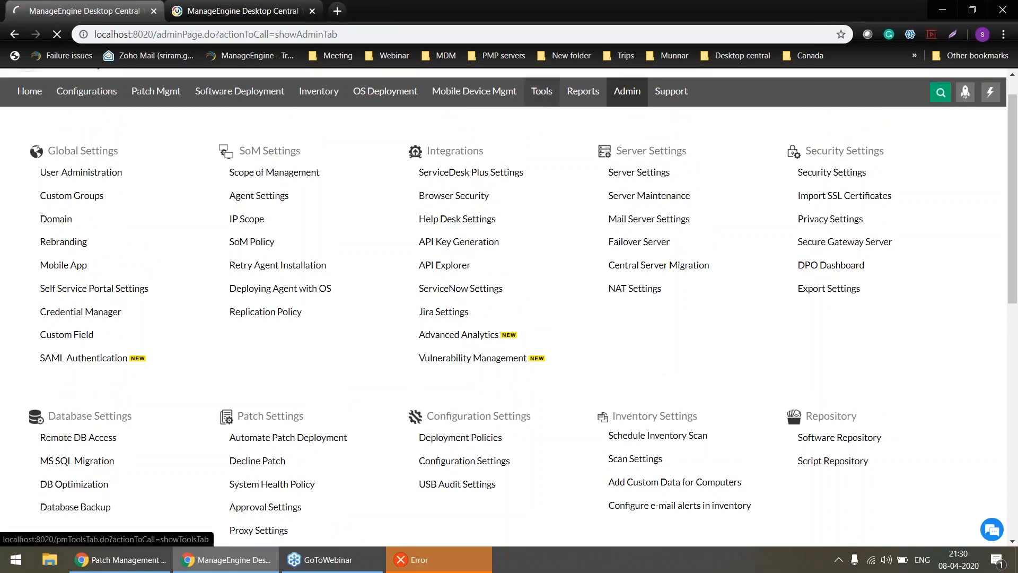
click(252, 437)
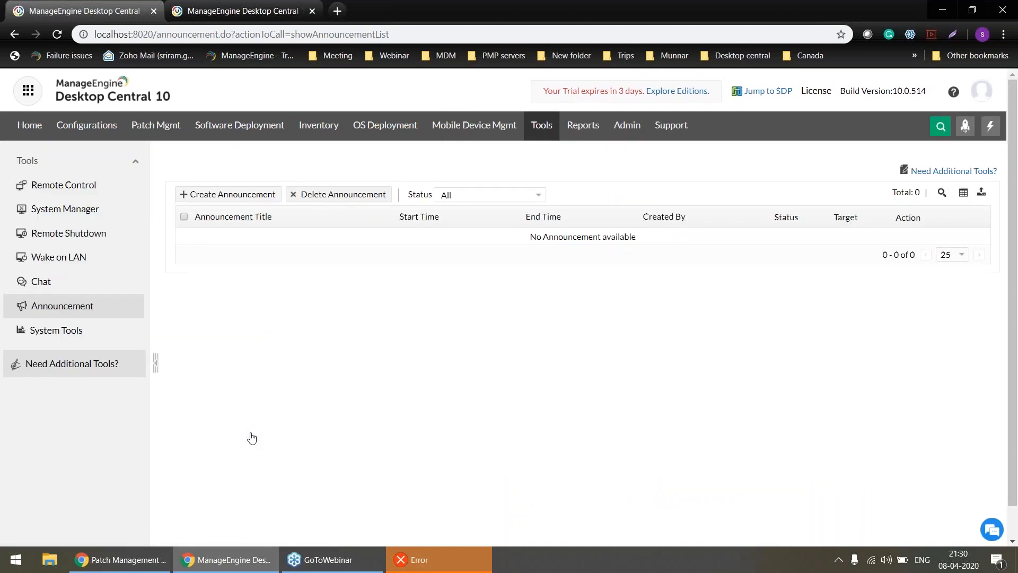
click(237, 195)
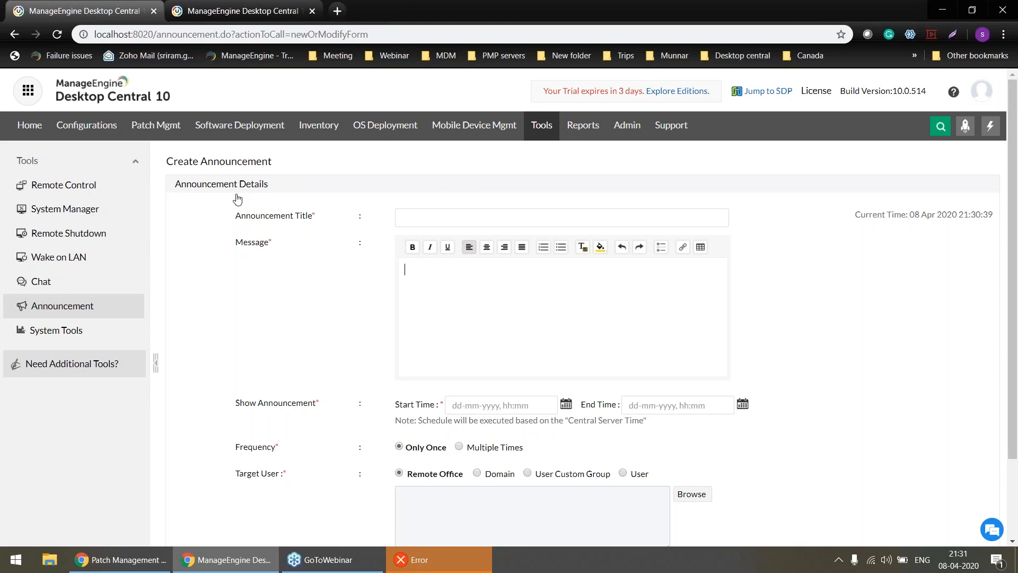
Title the announcement "Test" and go through its message and start time fields.
click(410, 215)
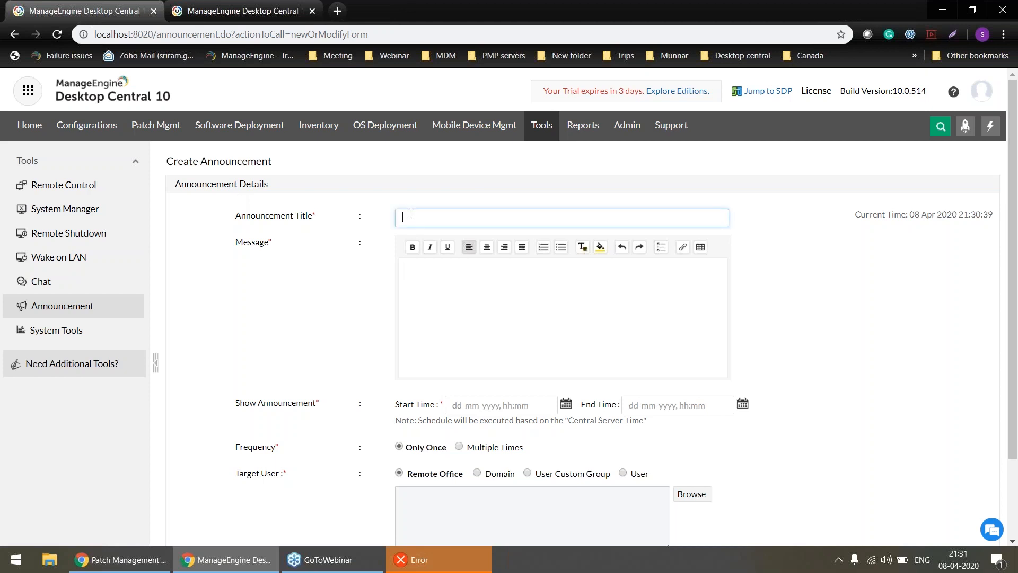
click(434, 298)
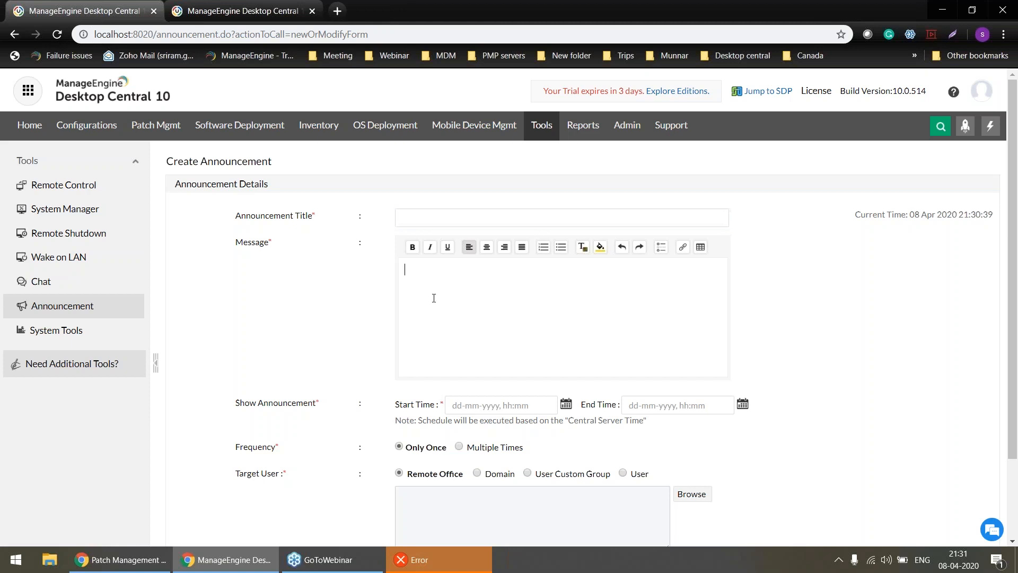
scroll(434, 298, down, 1)
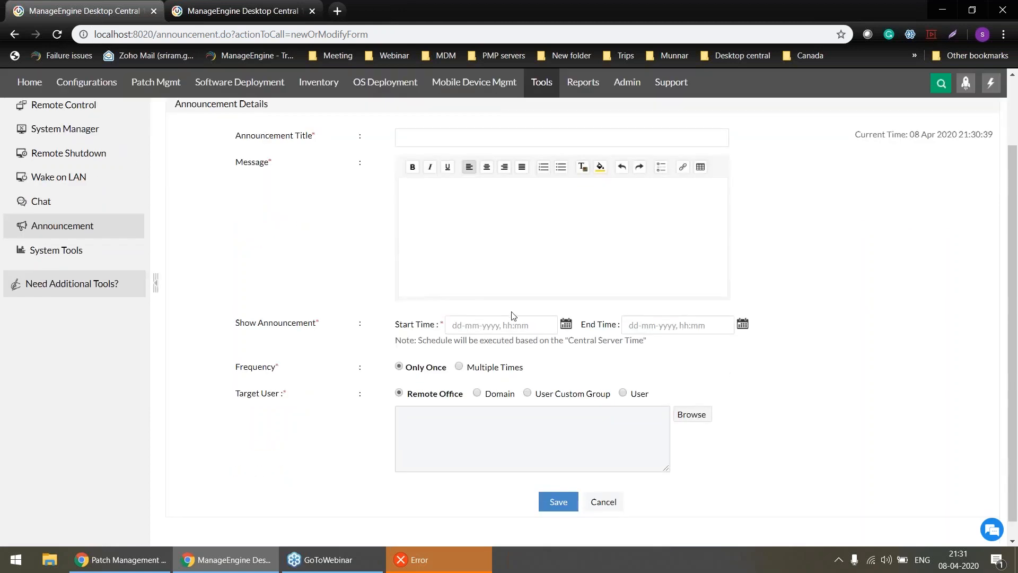
click(524, 145)
text(Test)
key(Tab)
click(487, 324)
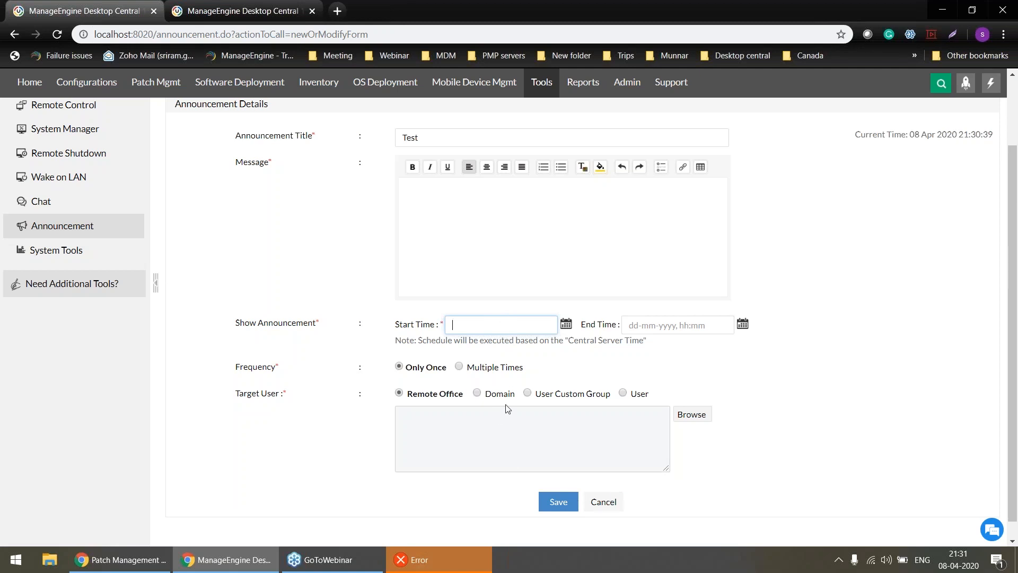
Set the announcement's target user to Domain, close the domain chooser without a selection, and switch to the presentation slides.
click(487, 396)
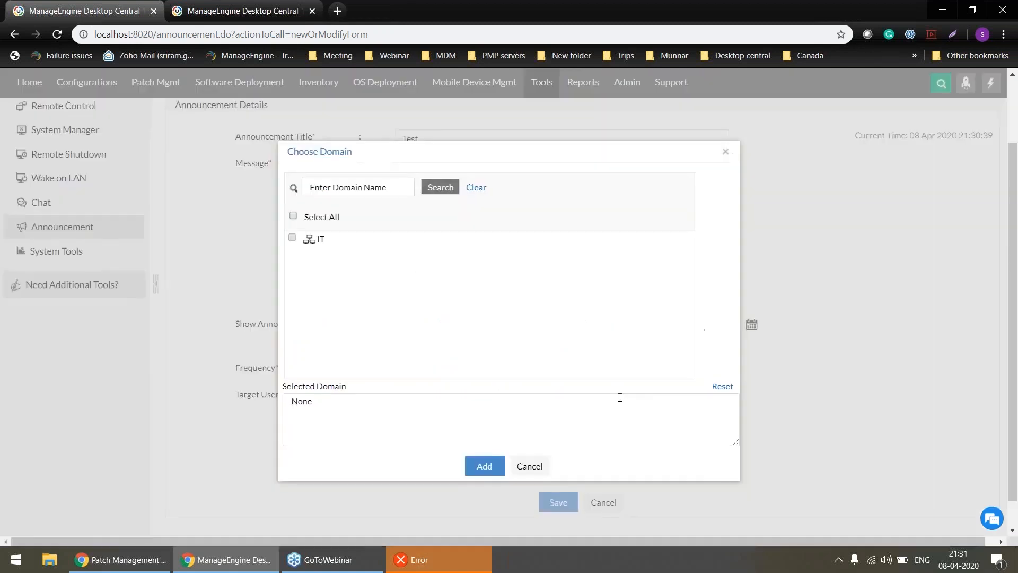
click(725, 152)
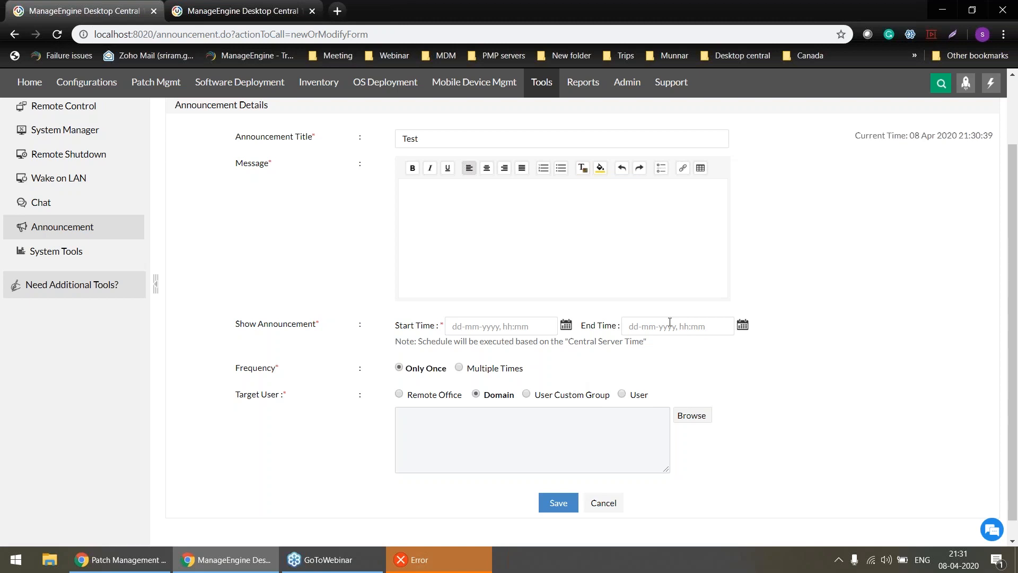
key(alt+Tab)
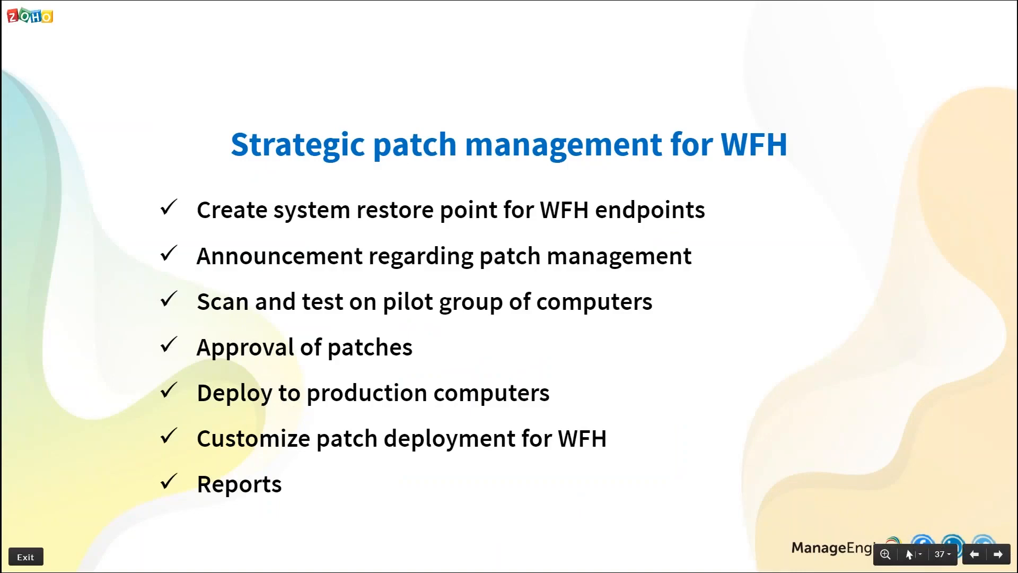
Return to Desktop Central and save the patch approval mode as Test and Approve, retaining the approval status of existing patches.
key(alt+Tab)
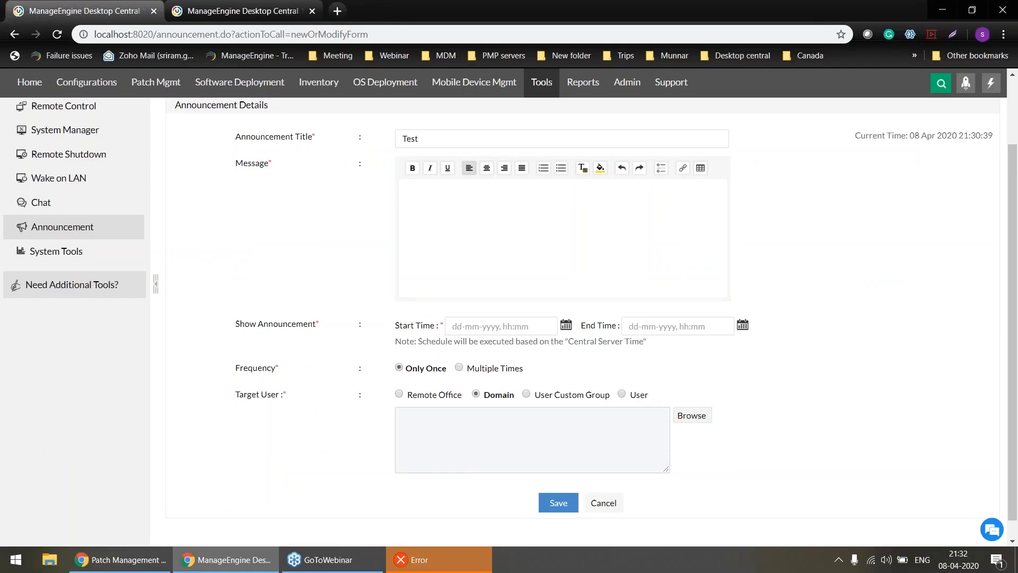
scroll(34, 174, up, 3)
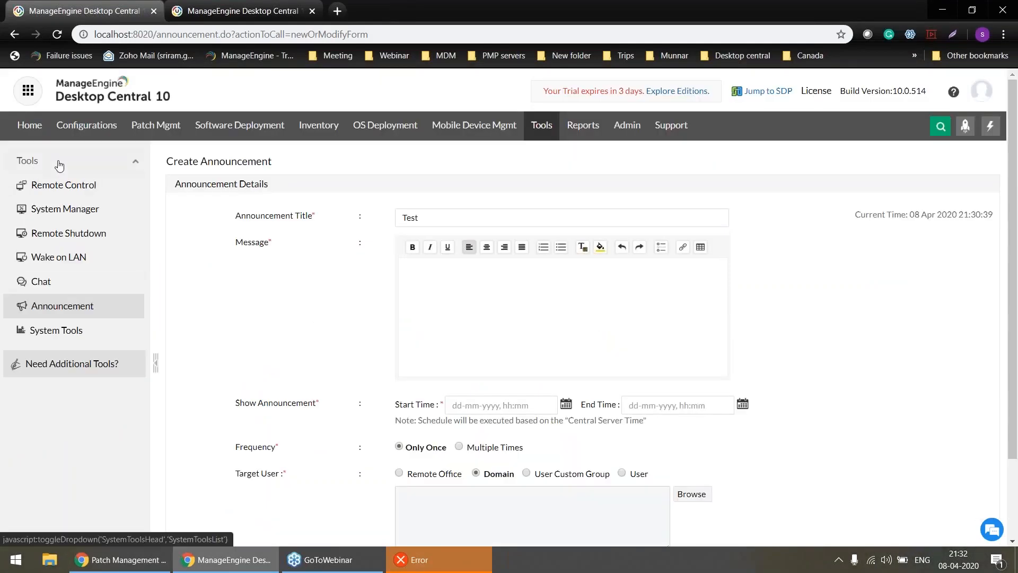
click(145, 137)
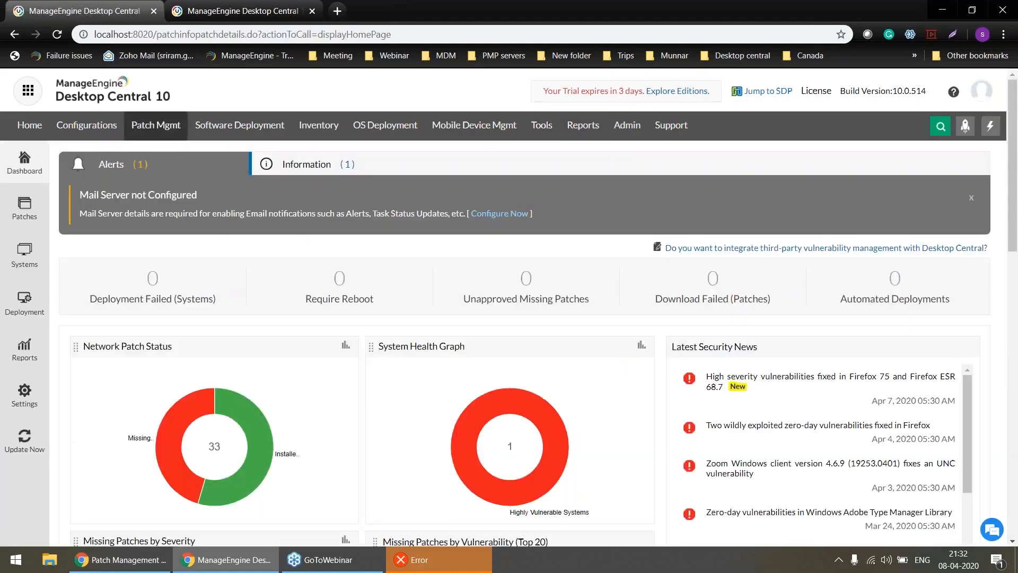
click(24, 307)
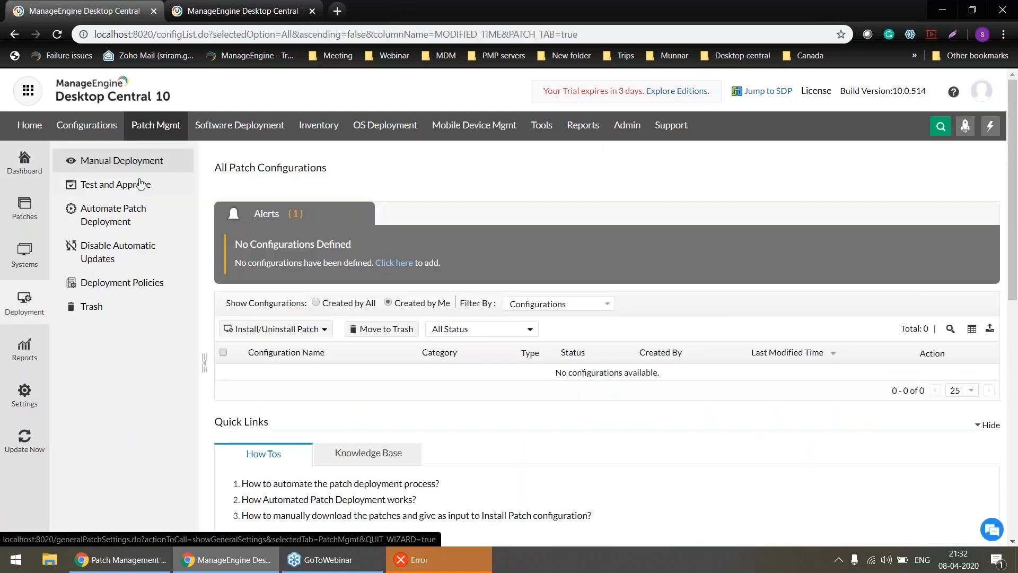
click(140, 184)
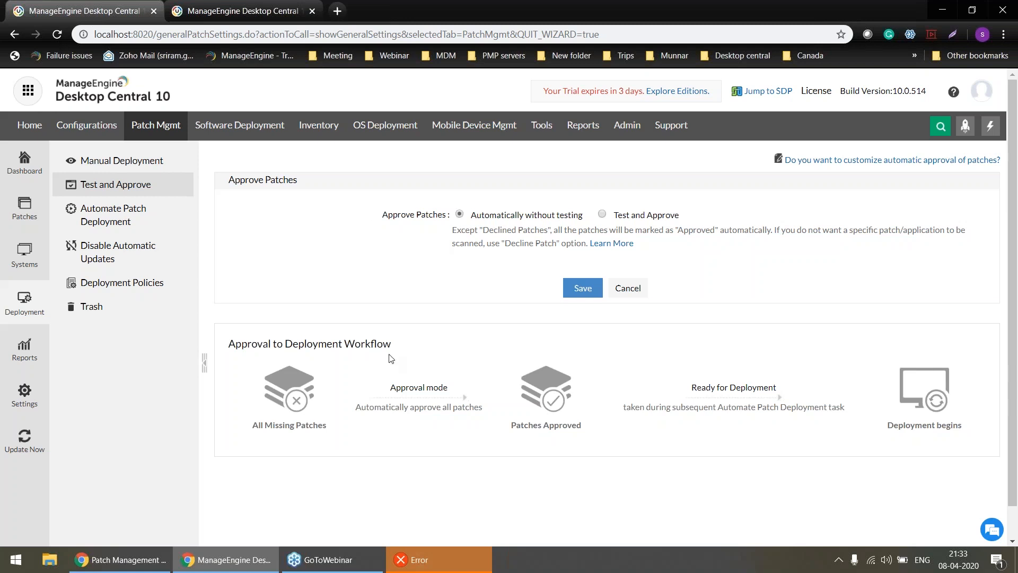
click(603, 214)
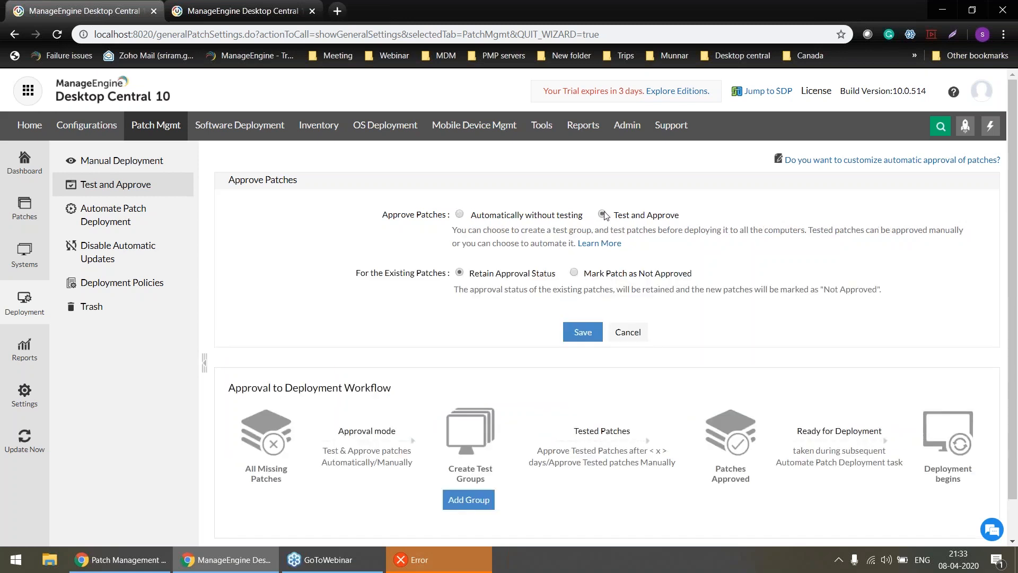
click(580, 333)
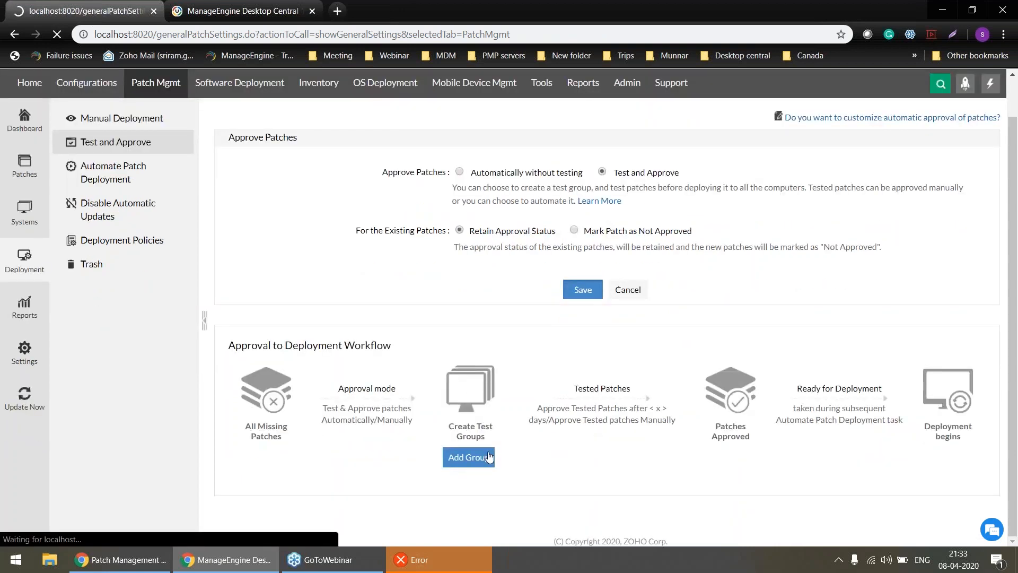
Start adding a test group for patch approval and open the custom groups page from its group field.
click(485, 461)
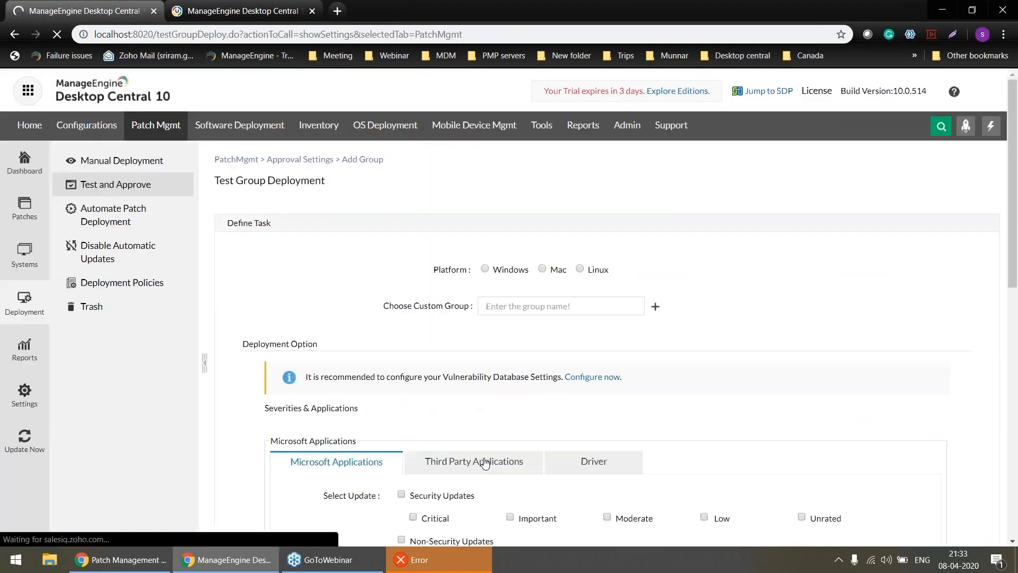
click(520, 306)
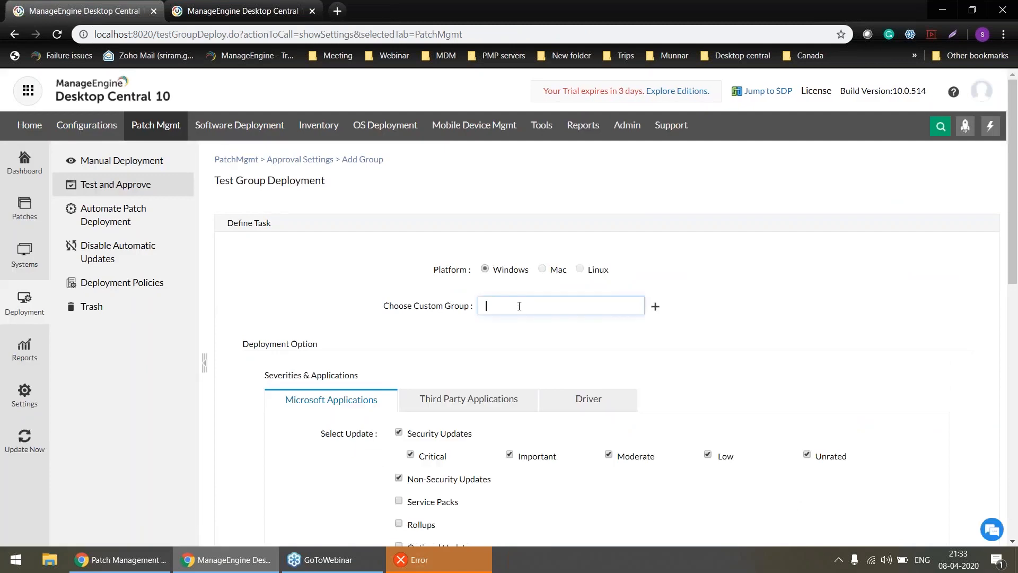
click(656, 306)
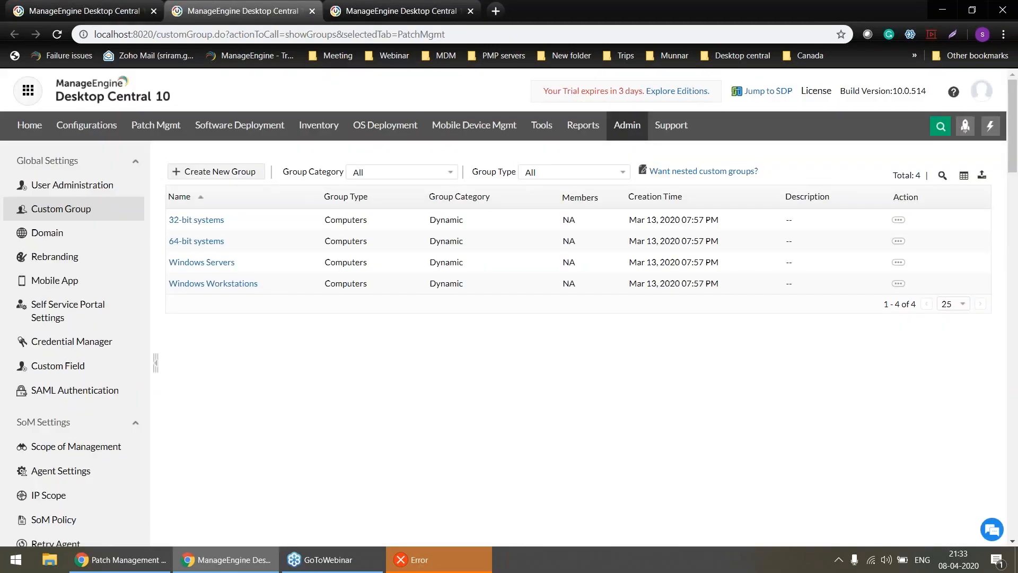
Start a new static custom group of computers and filter its resources by the IT domain.
click(242, 175)
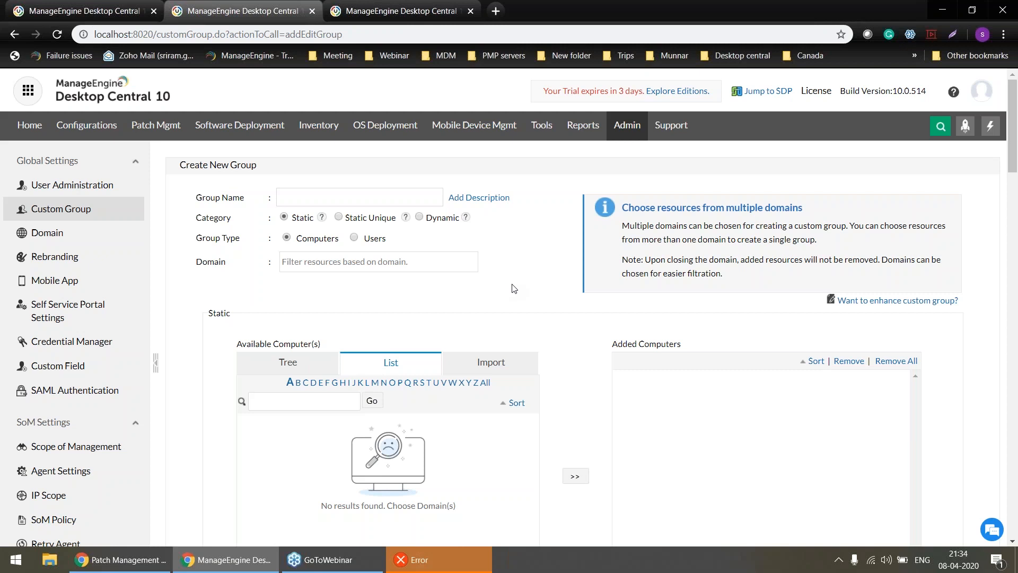
click(399, 262)
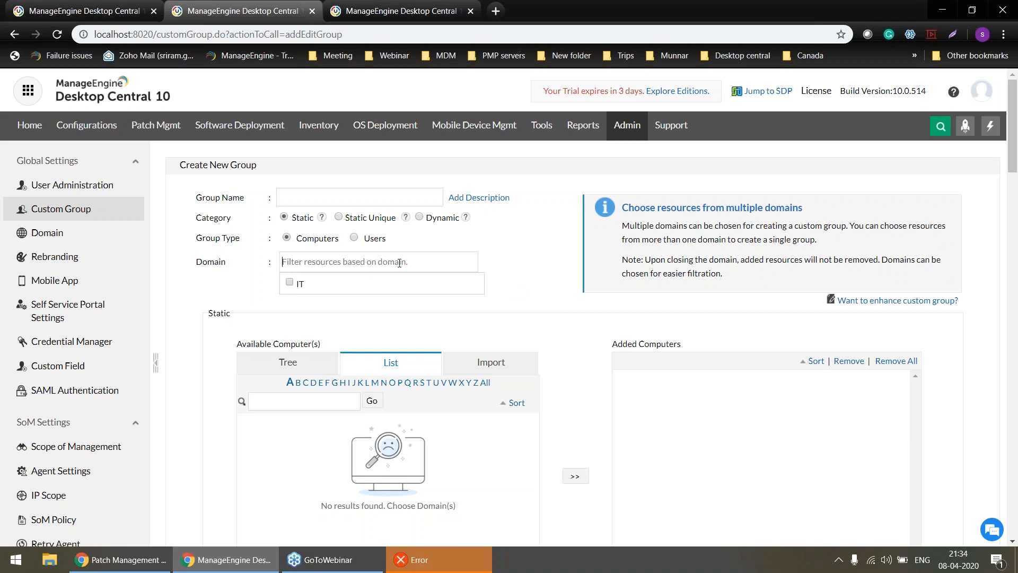
click(291, 285)
click(371, 196)
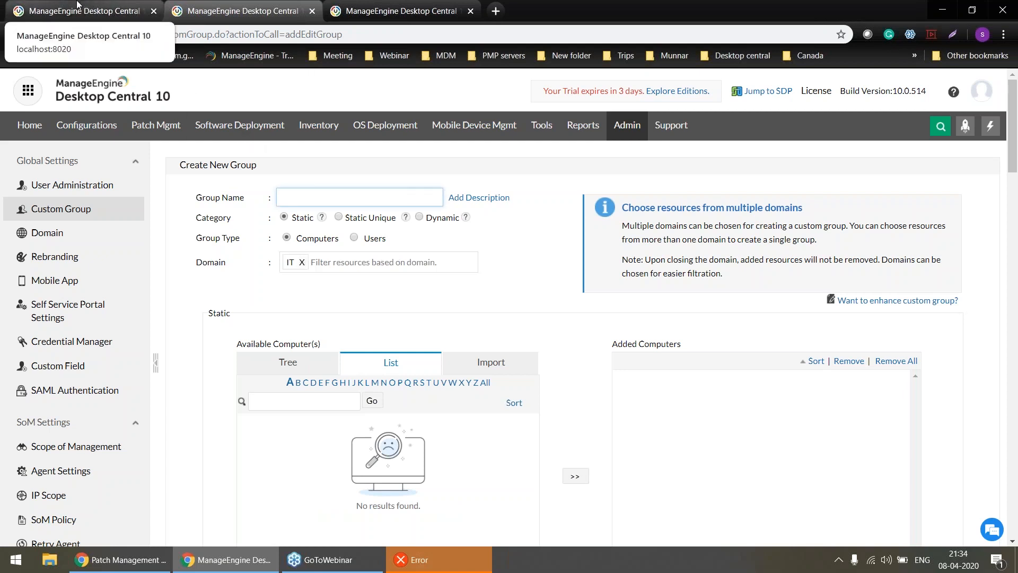
Return to the test group deployment and review its Microsoft, third-party and driver update options.
click(158, 6)
click(583, 303)
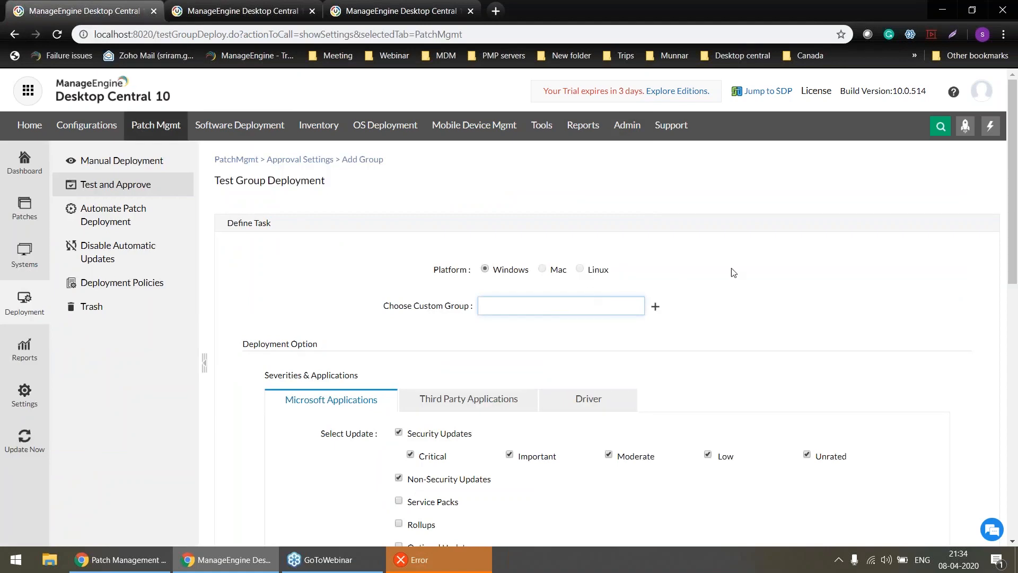
scroll(739, 273, down, 5)
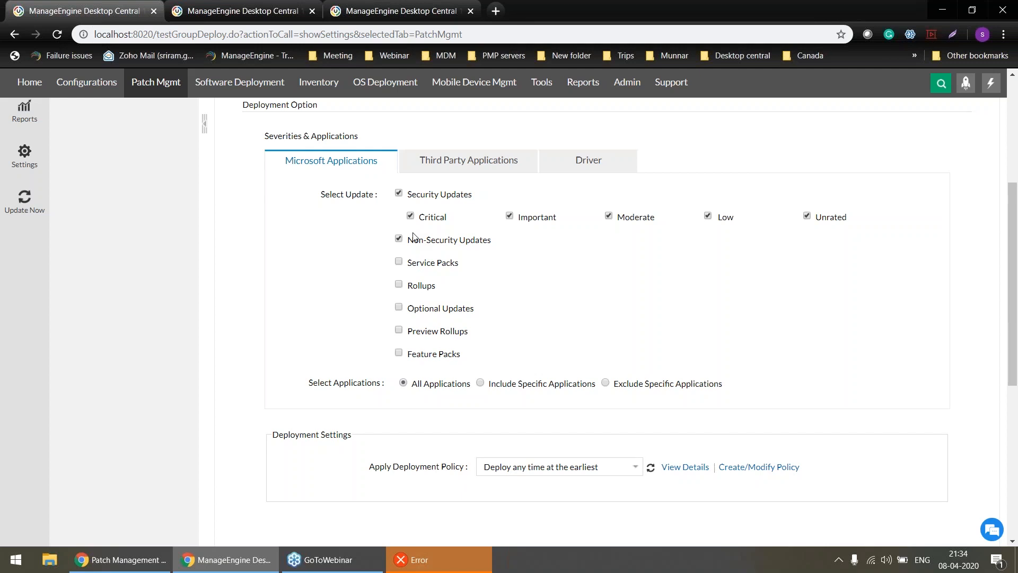
click(466, 167)
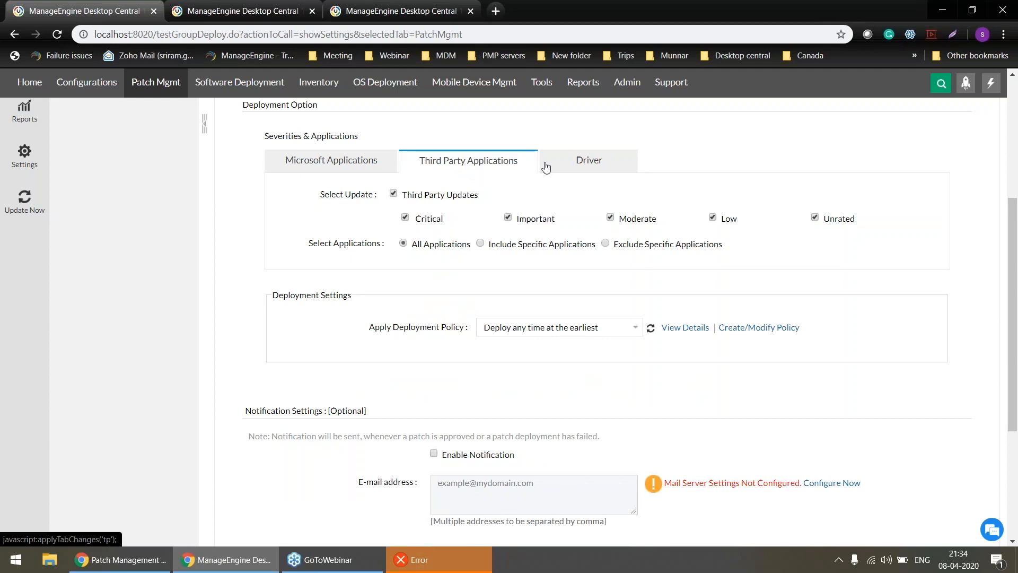
click(582, 168)
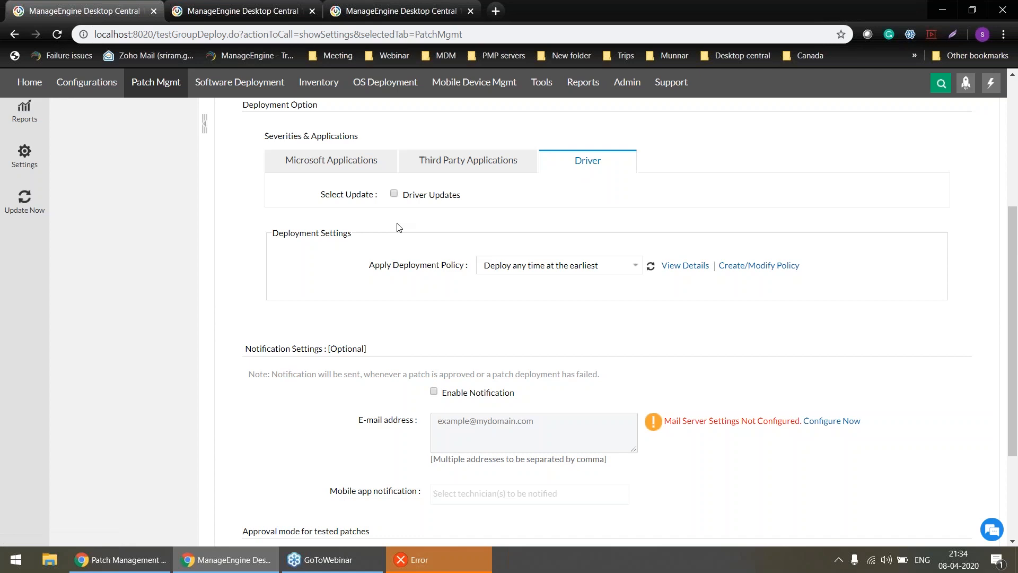
Review the test group's deployment policy choices, notification settings and approval mode, and return to the Test and Approve overview.
click(545, 271)
click(546, 270)
scroll(578, 367, down, 3)
scroll(581, 371, up, 5)
scroll(580, 371, down, 3)
scroll(580, 371, up, 2)
scroll(580, 372, up, 3)
click(170, 190)
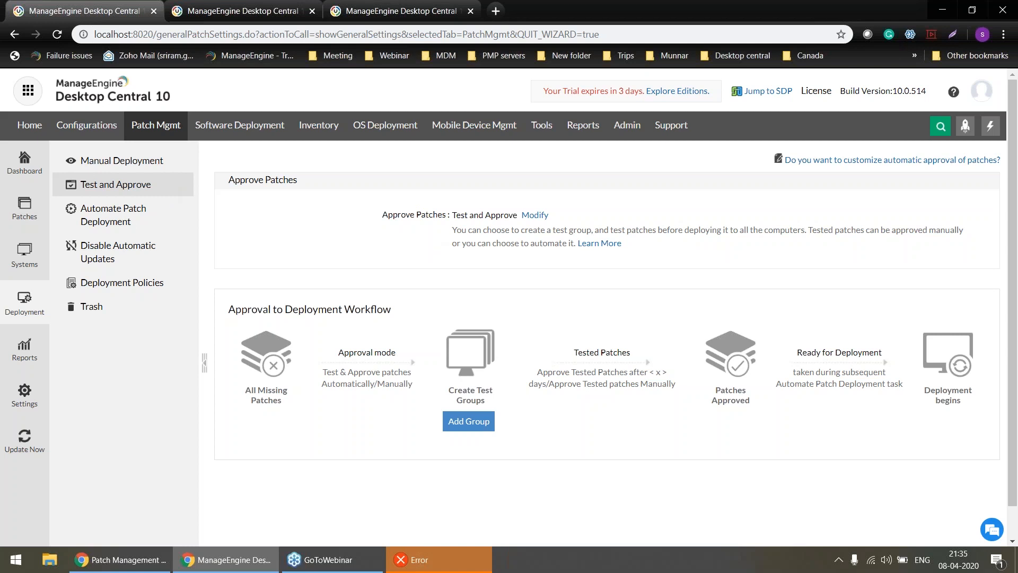
click(375, 10)
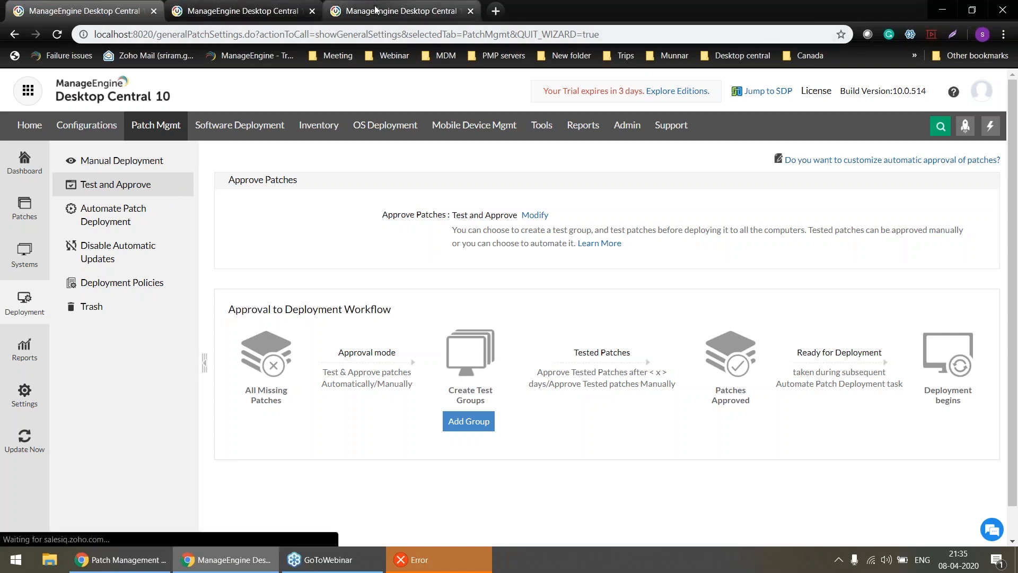
click(166, 115)
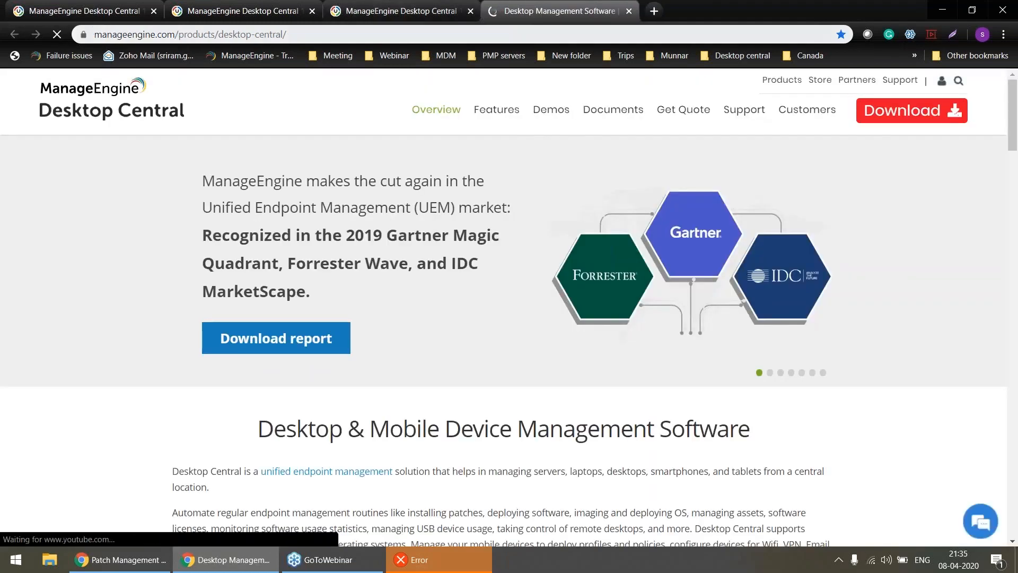
click(403, 10)
click(113, 6)
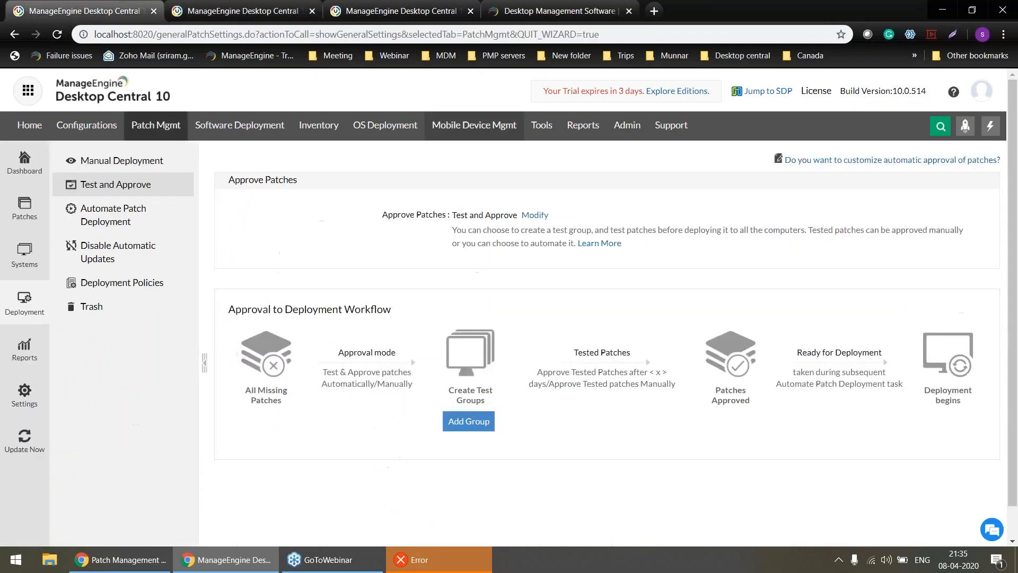
Start adding a test group and set its tested patches to be approved automatically after 2 days.
click(482, 422)
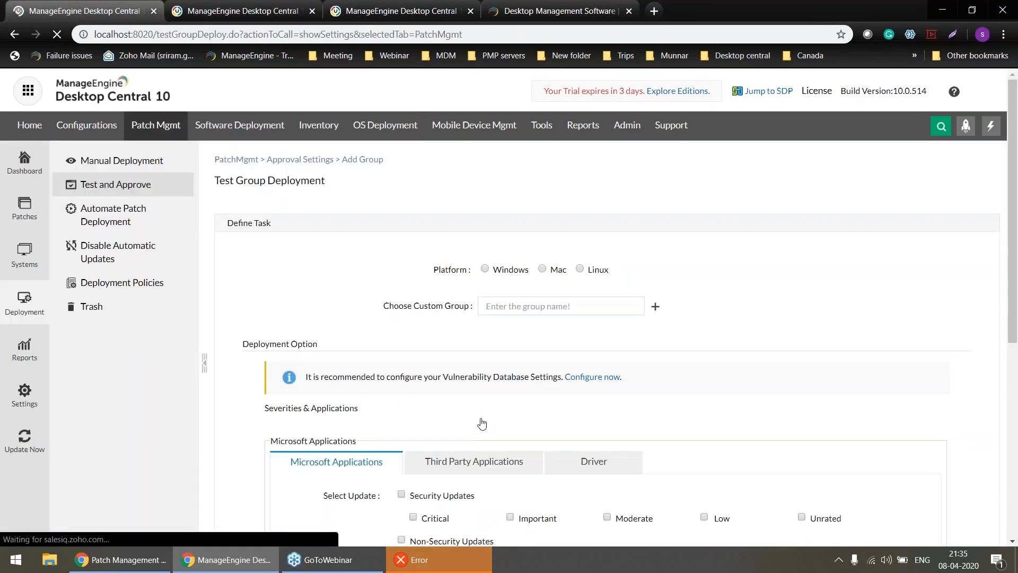
scroll(482, 423, down, 10)
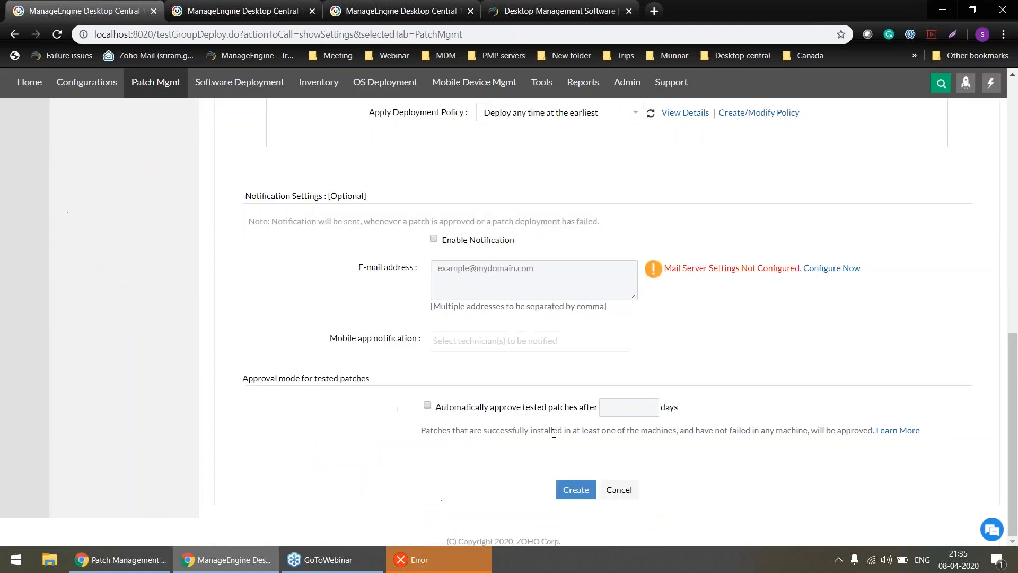
click(428, 407)
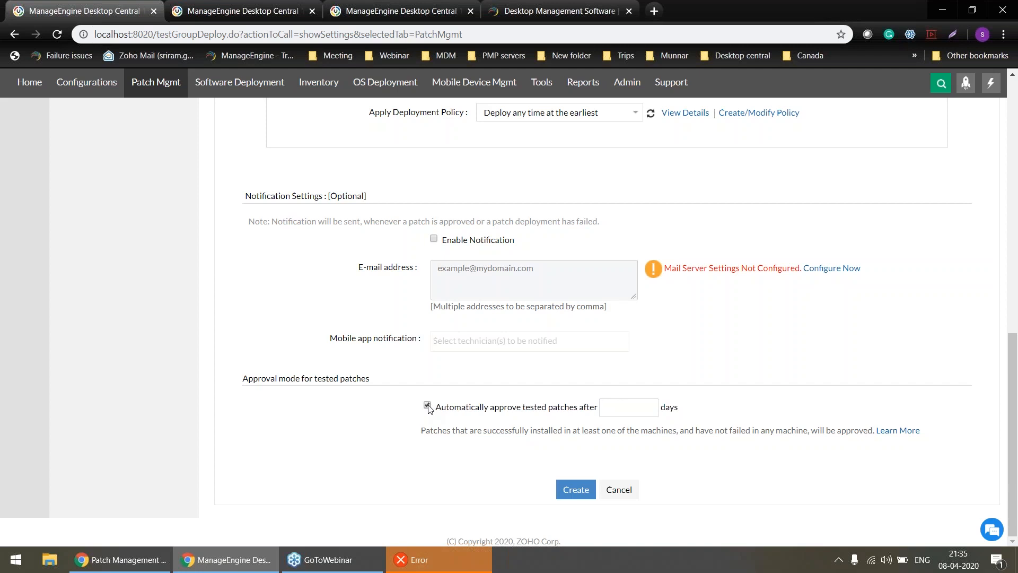
click(634, 413)
text(2)
key(alt+Tab)
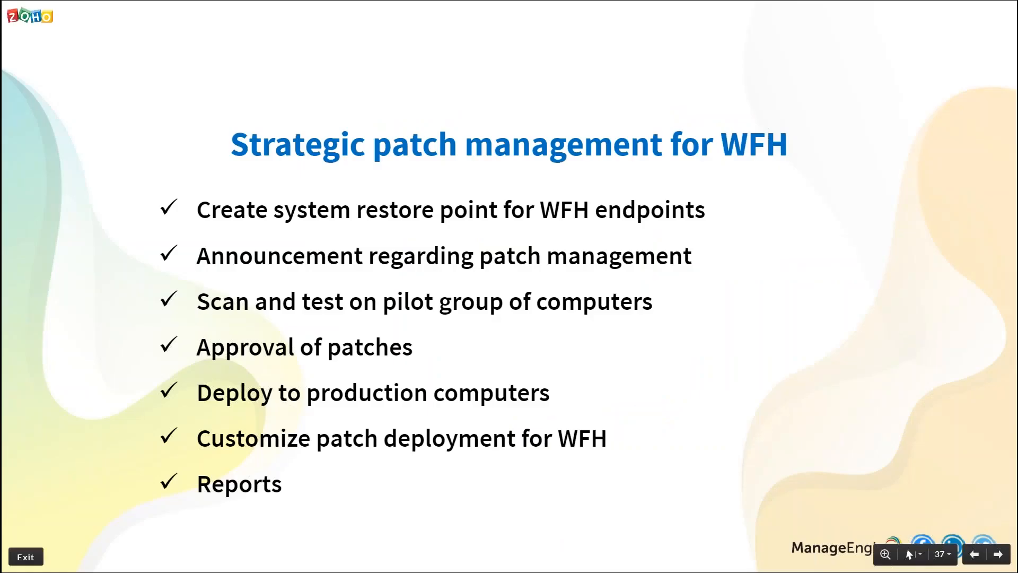
key(alt+Tab)
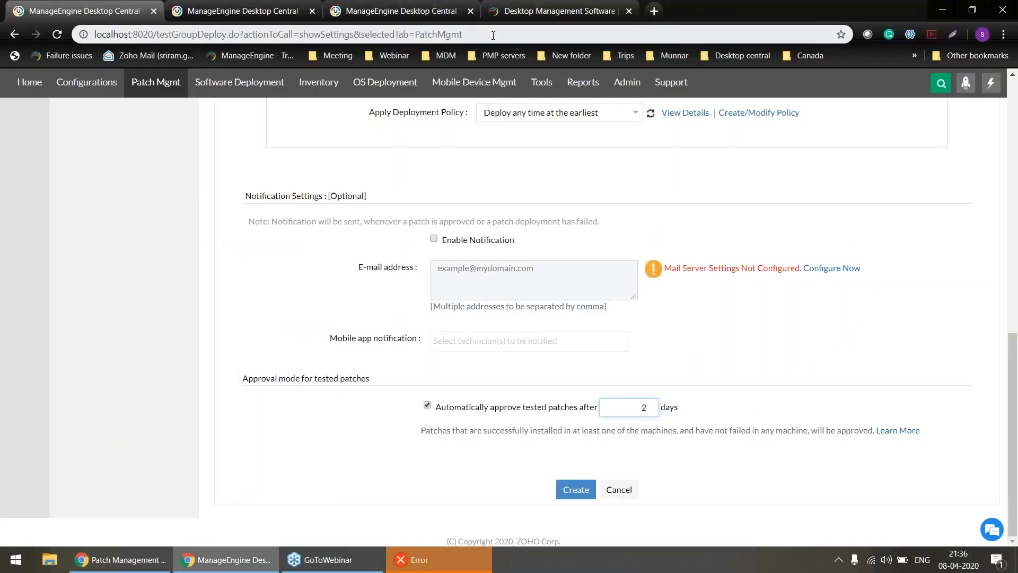
Switch to the online demo server and view its Test and Approve patch deployment page.
click(435, 11)
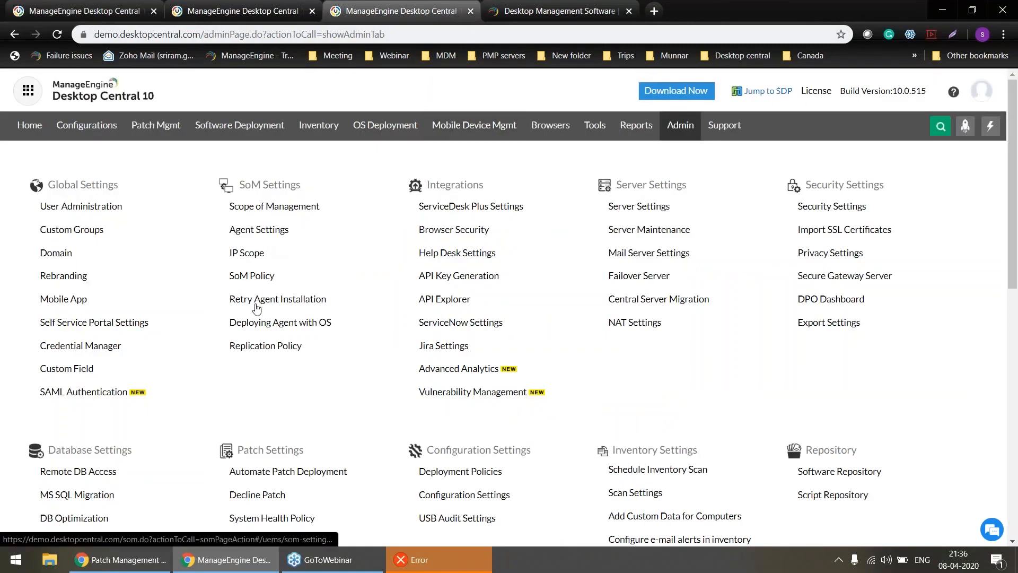
click(156, 125)
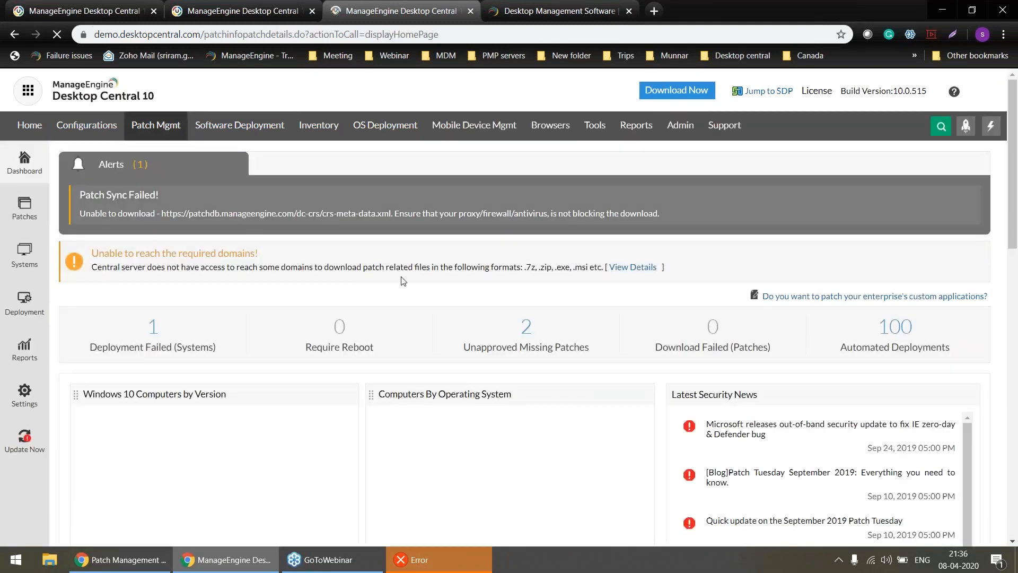
click(7, 318)
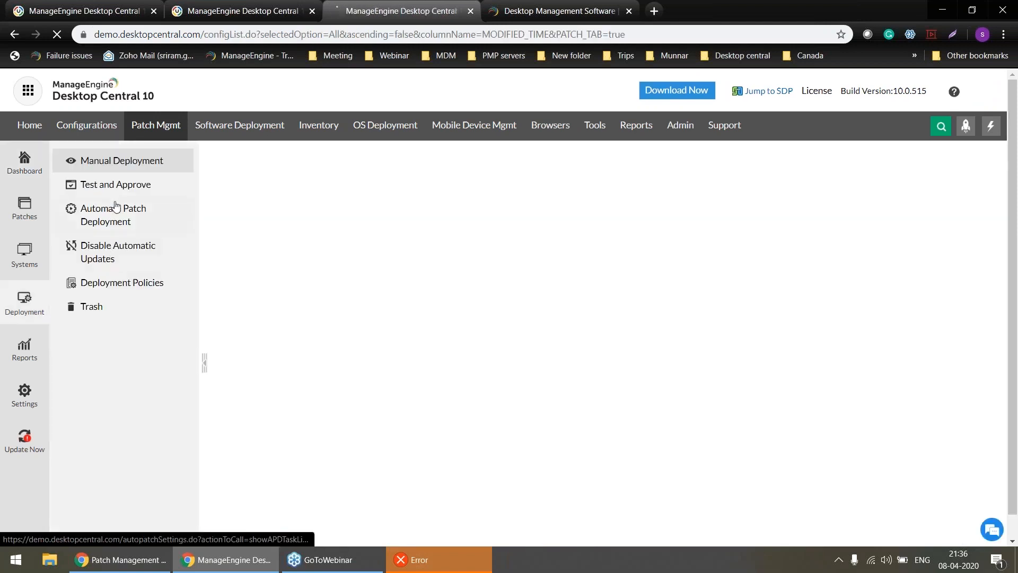
click(118, 187)
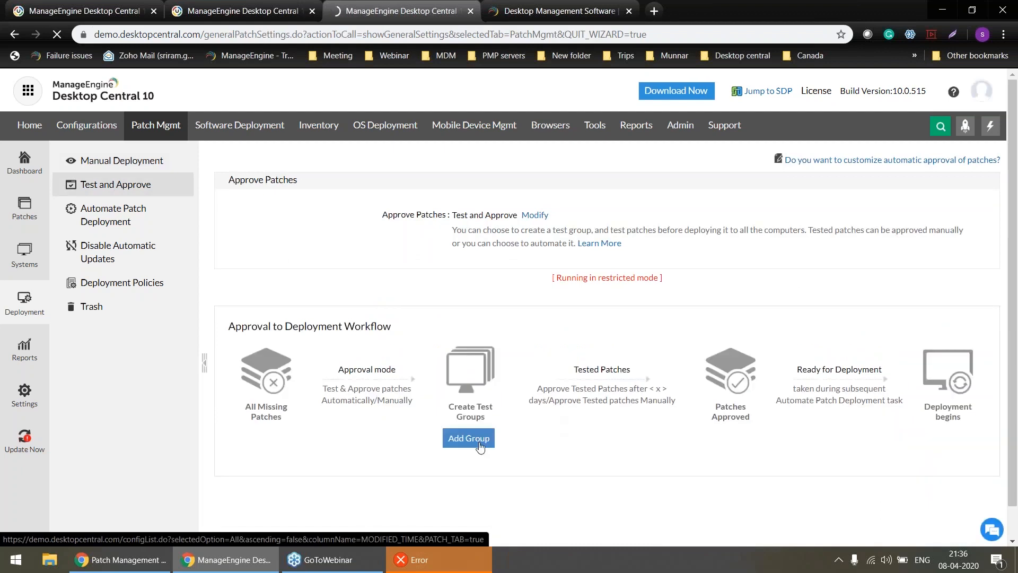
key(alt+Tab)
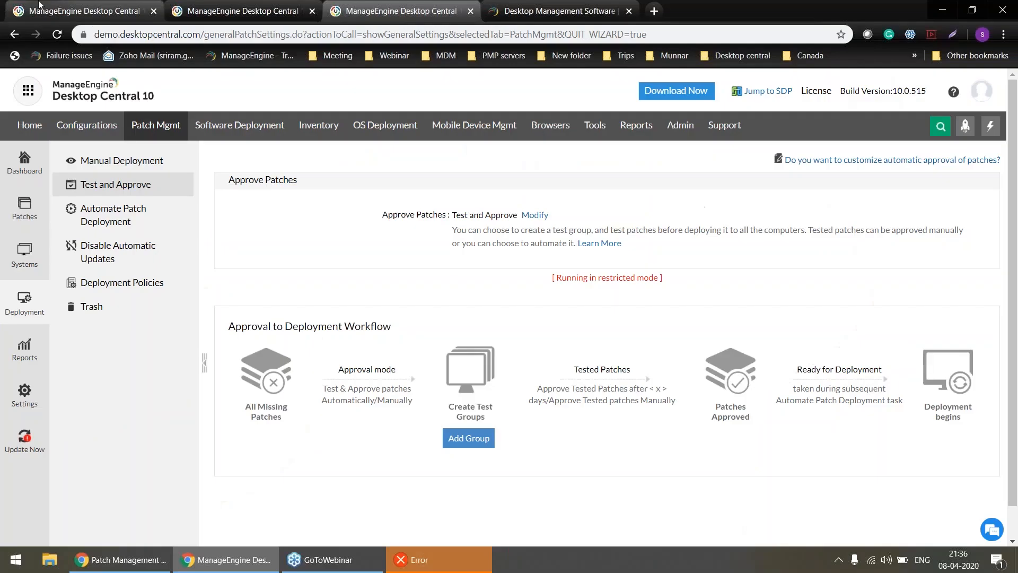
Return to the local server and start an installation of the missing Google Chrome (x64) and Mozilla Firefox (x64) patches.
click(49, 7)
scroll(420, 321, up, 4)
scroll(604, 318, up, 1)
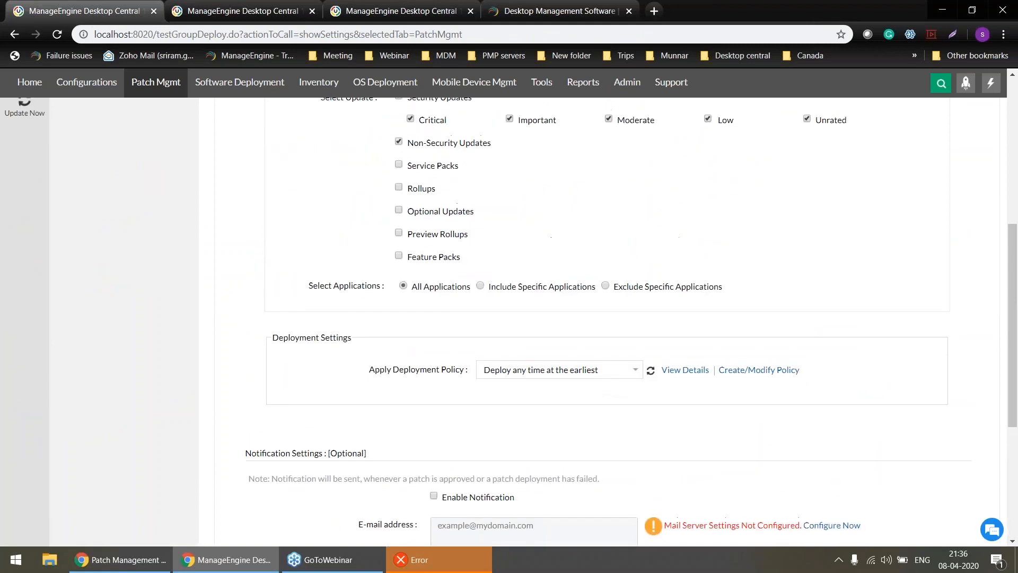
scroll(161, 127, up, 6)
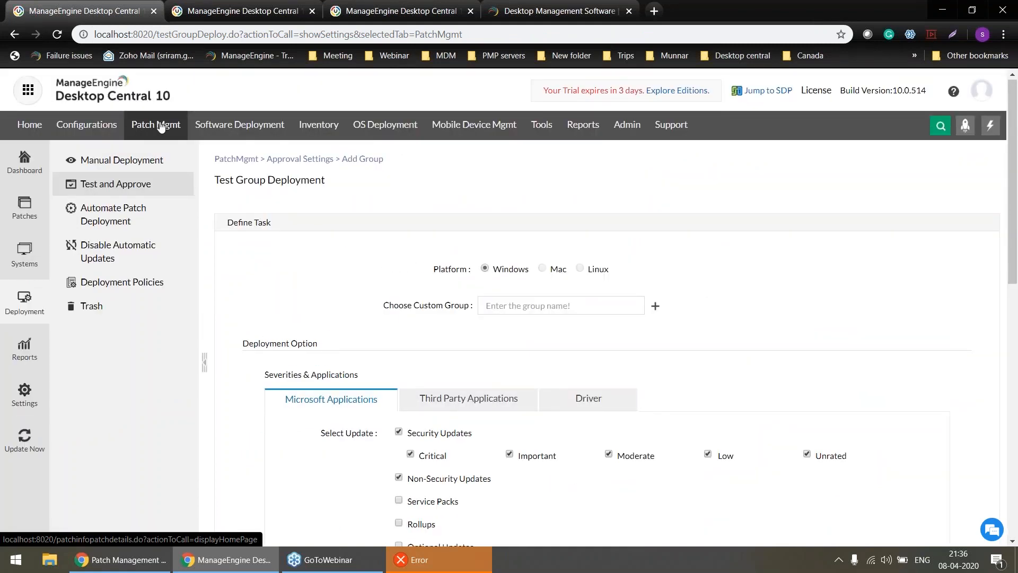
click(161, 127)
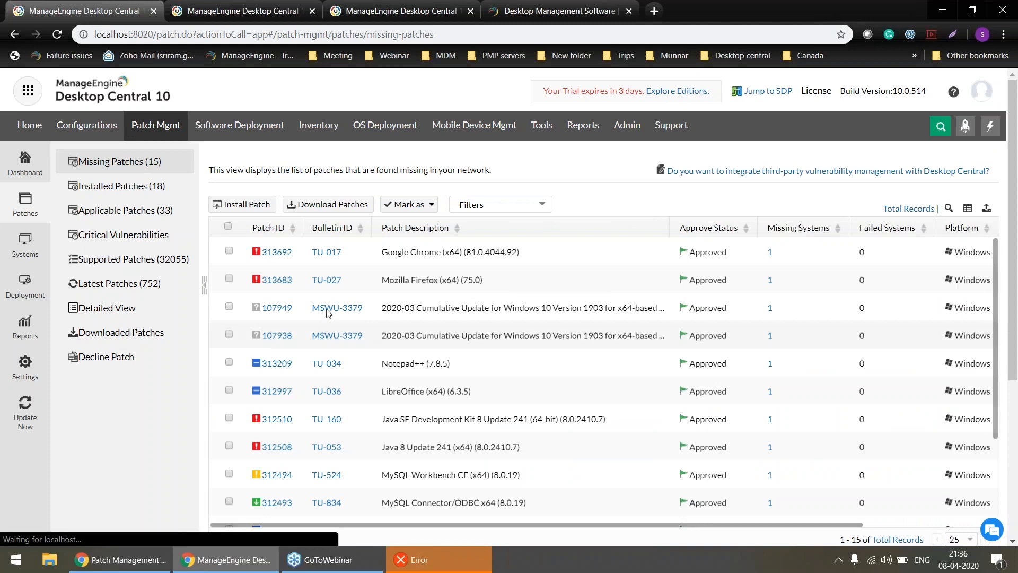
click(228, 252)
click(229, 280)
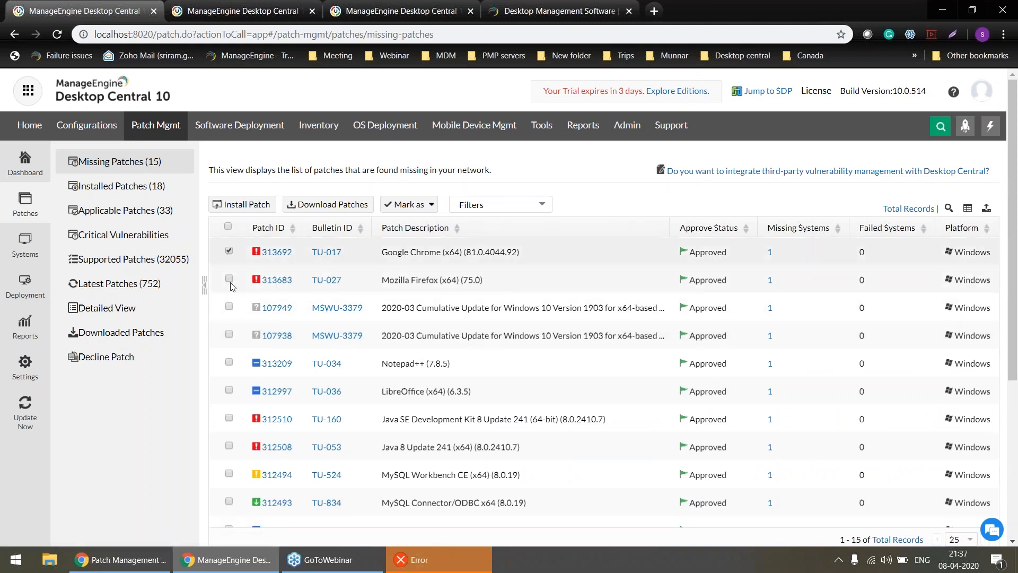
click(236, 204)
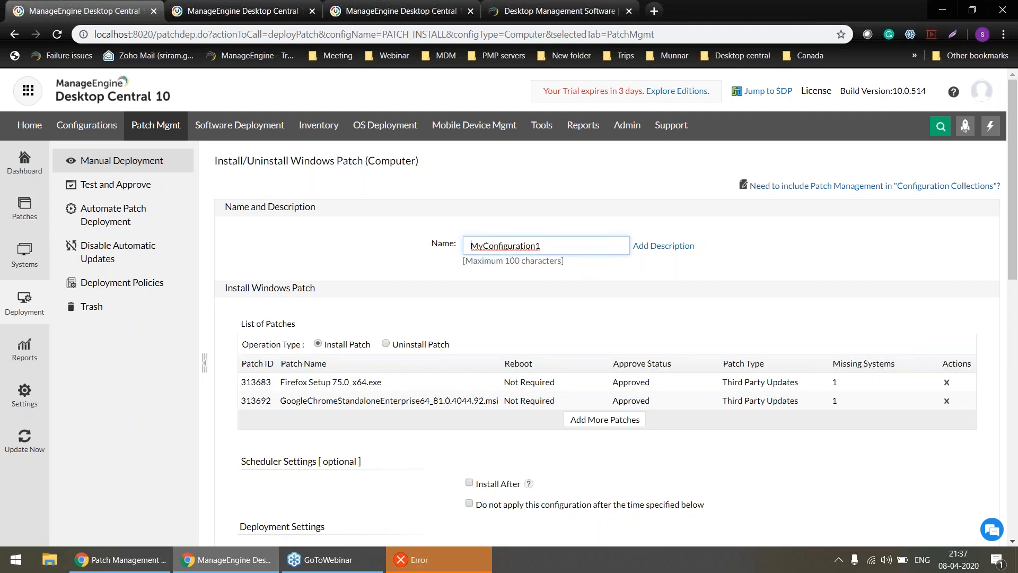
Examine the patch installation's scheduler, deployment policy, target computers, retry and notification settings.
scroll(509, 306, down, 4)
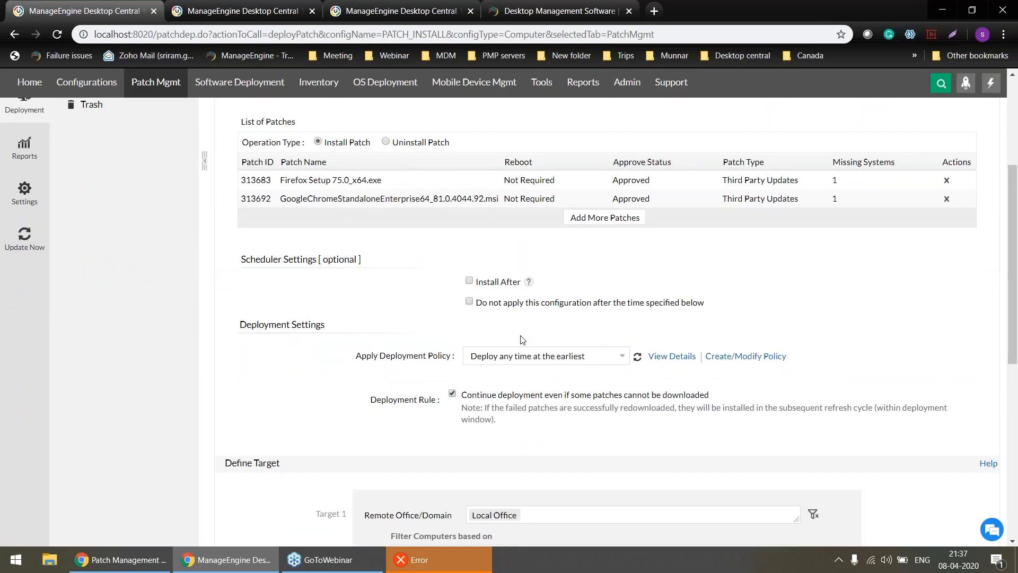
scroll(520, 340, down, 3)
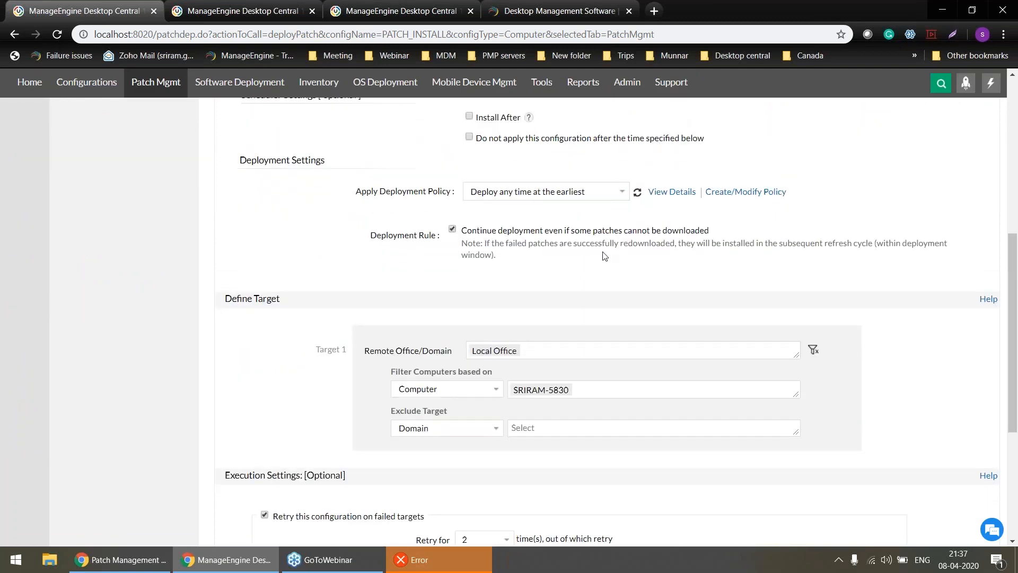
scroll(605, 256, down, 4)
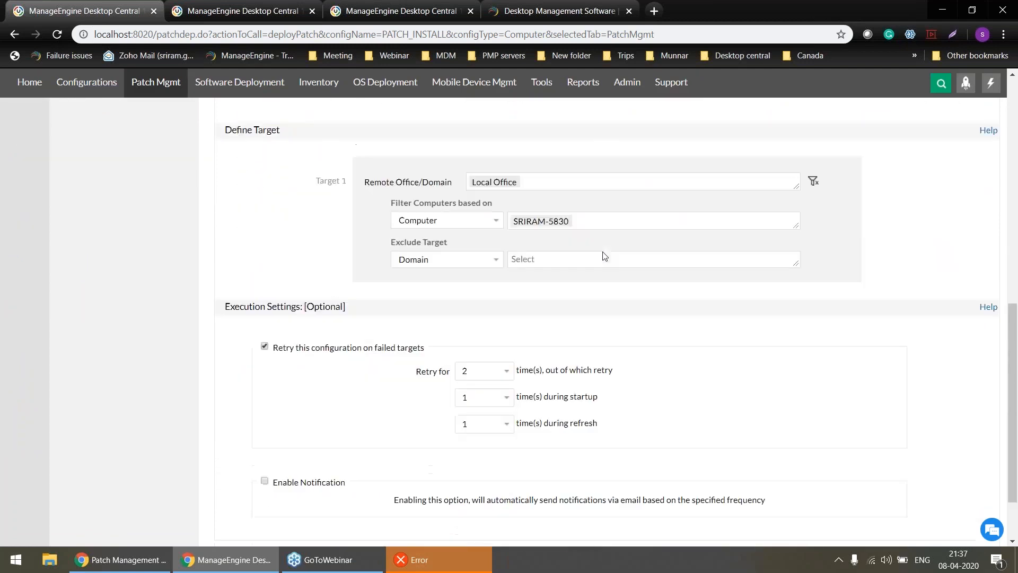
scroll(576, 509, down, 1)
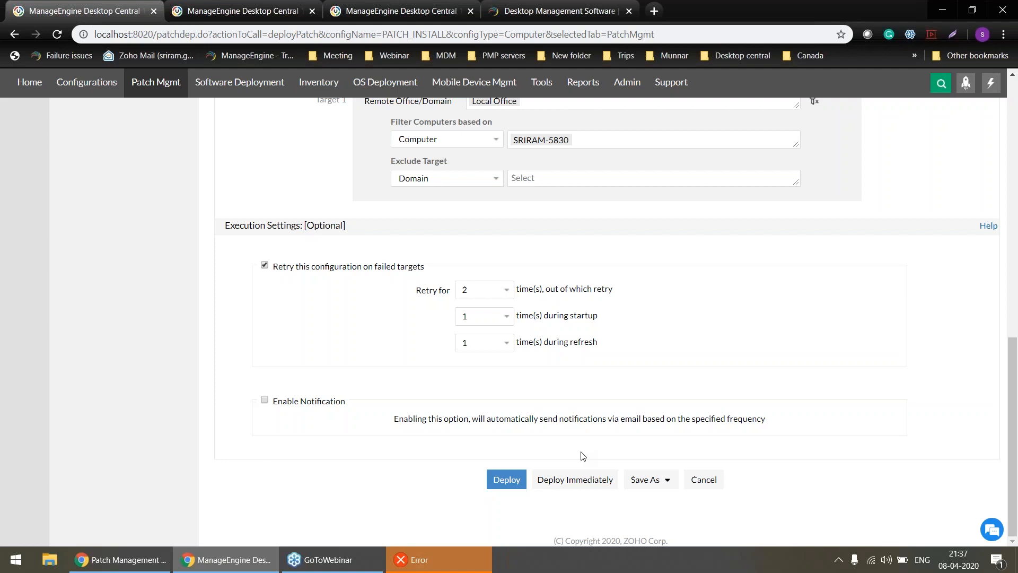
scroll(583, 456, up, 15)
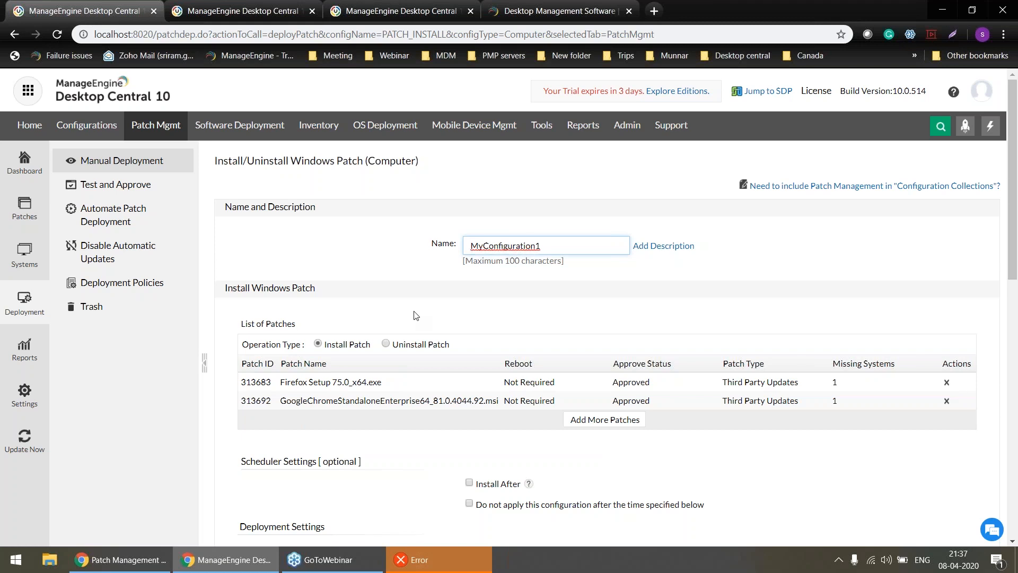
key(alt+Tab)
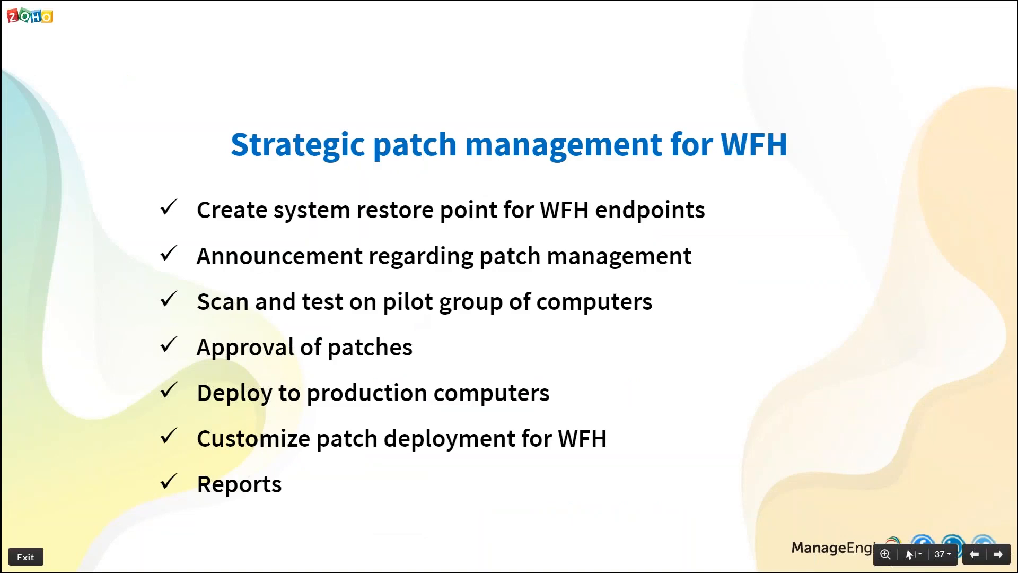
key(alt+Tab)
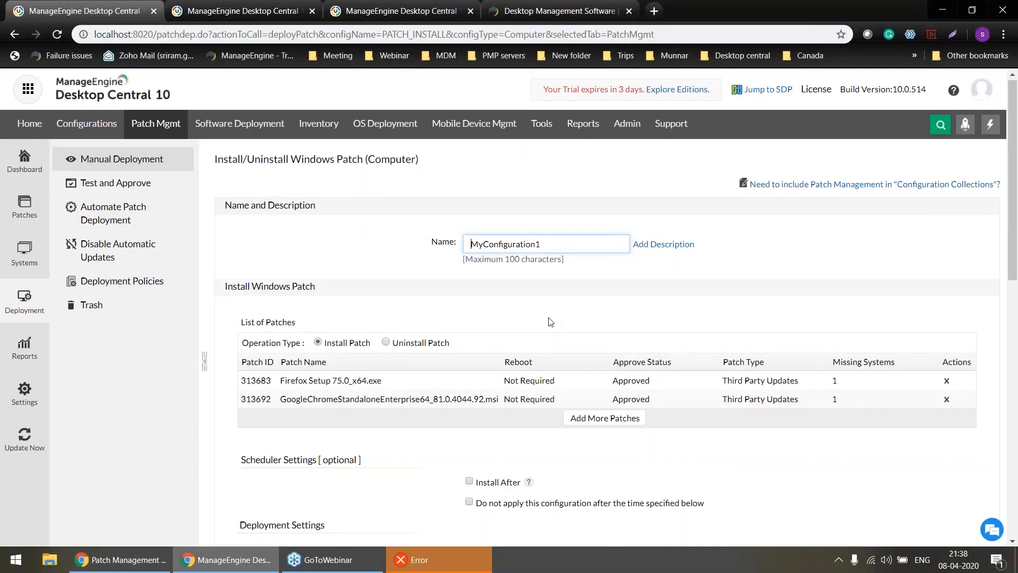
Start creating a deployment policy from the patch installation's deployment settings, keeping the default policy name.
scroll(549, 321, down, 7)
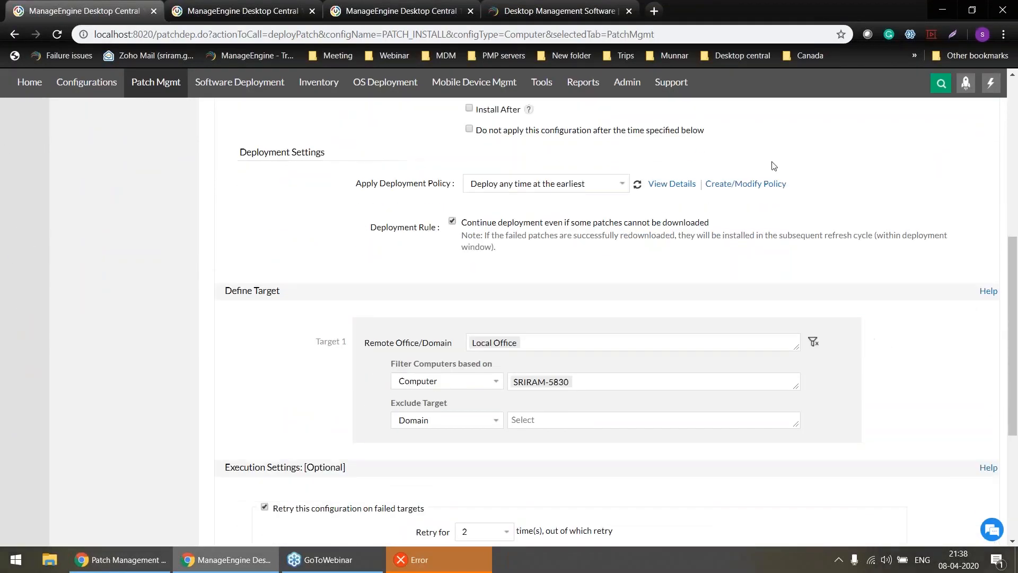
click(742, 186)
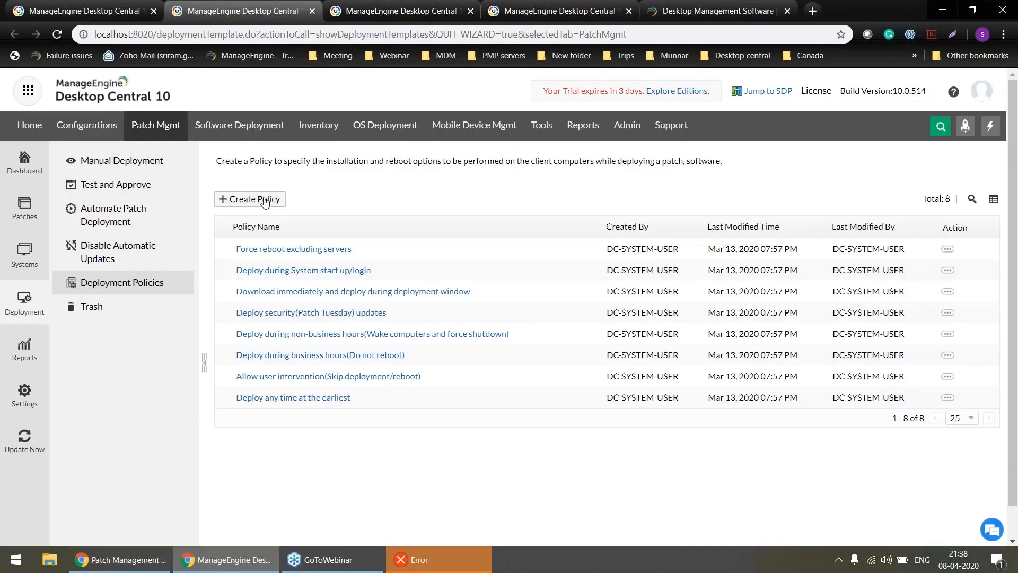
click(264, 200)
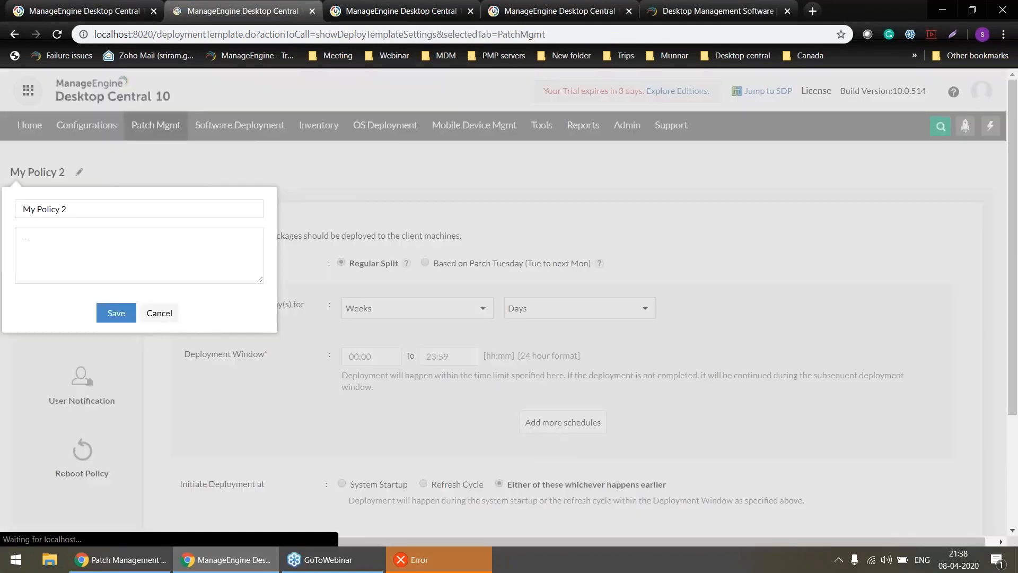
click(158, 313)
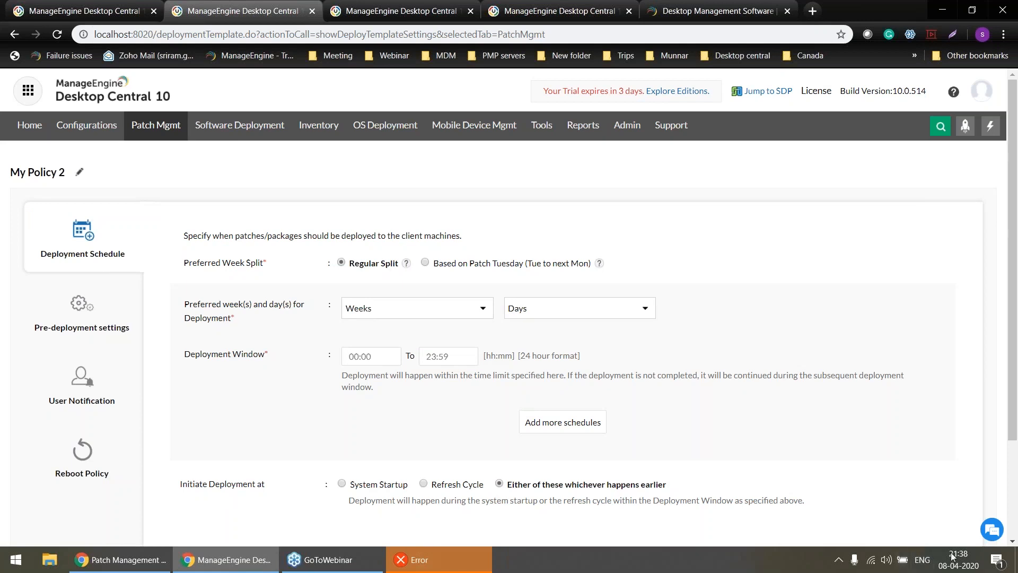
Check the current month's calendar, the Regular Split example and the weeks available for deployment.
click(962, 566)
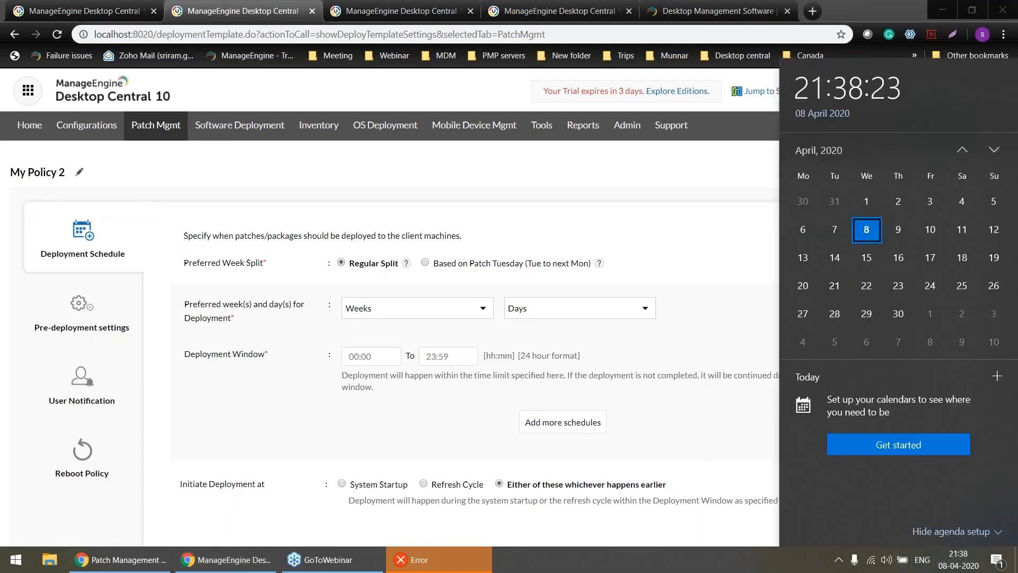
click(407, 265)
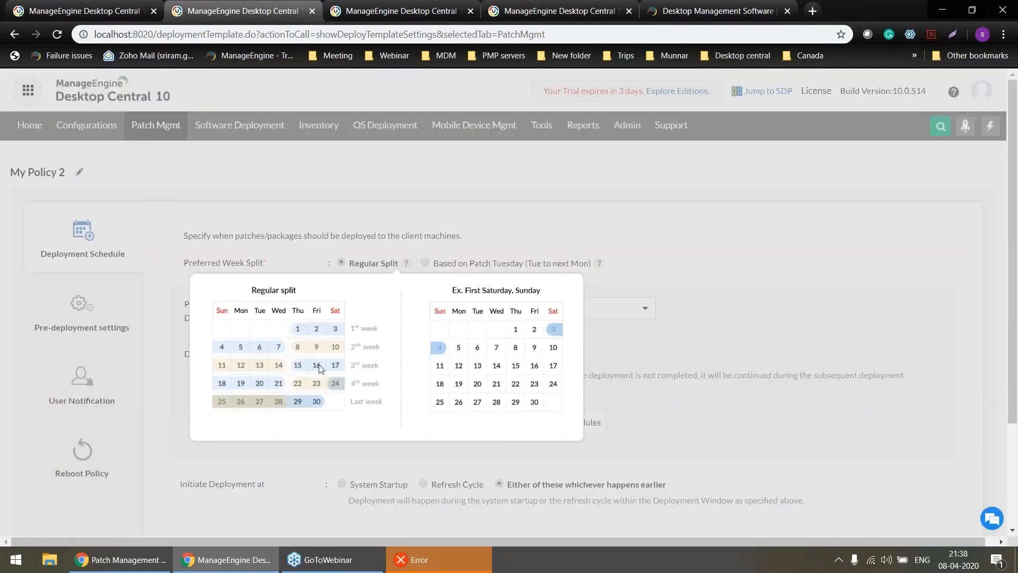
click(613, 270)
click(451, 311)
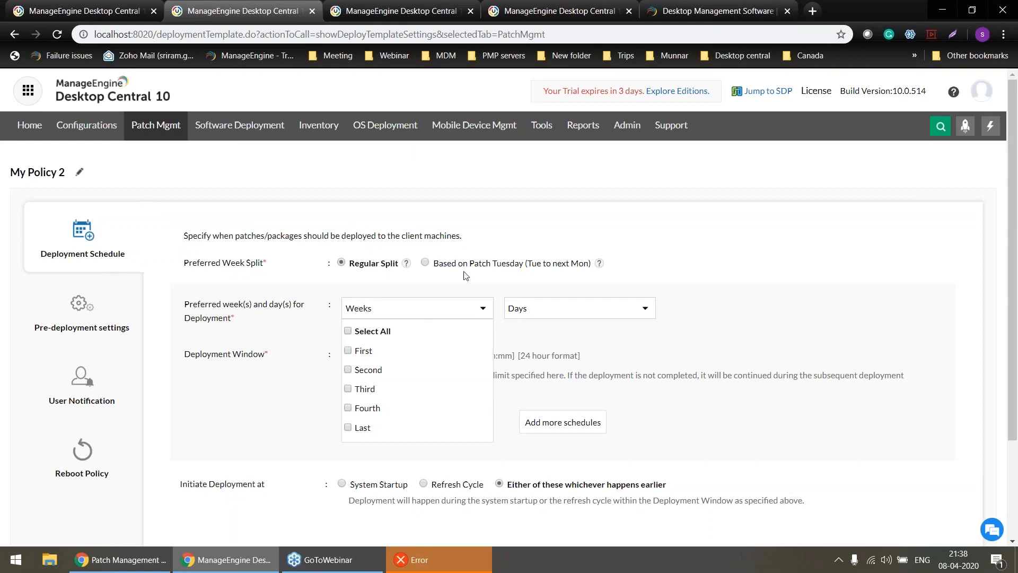
Base the policy's preferred week split on Patch Tuesday and view its example calendar.
click(425, 262)
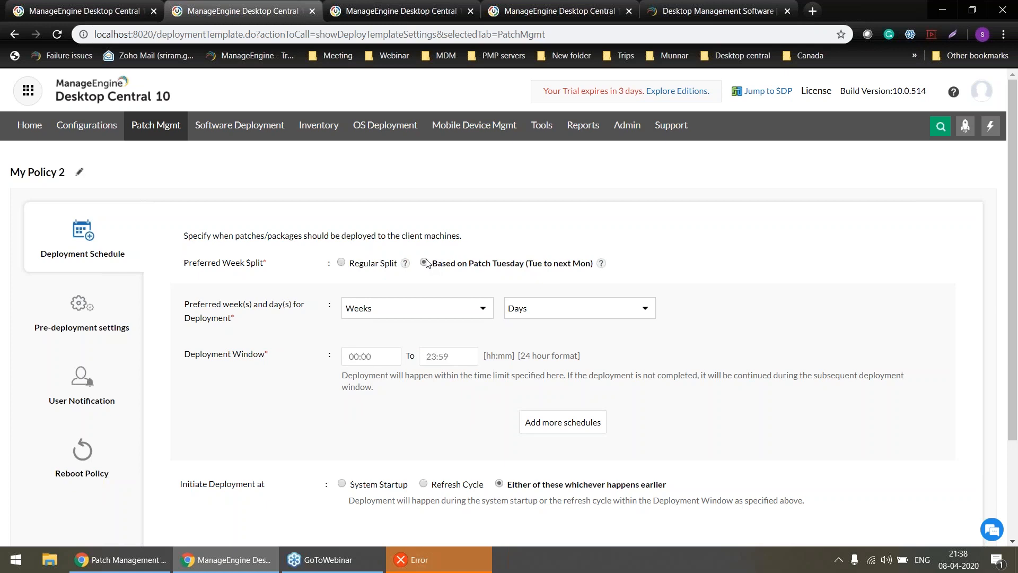
click(601, 267)
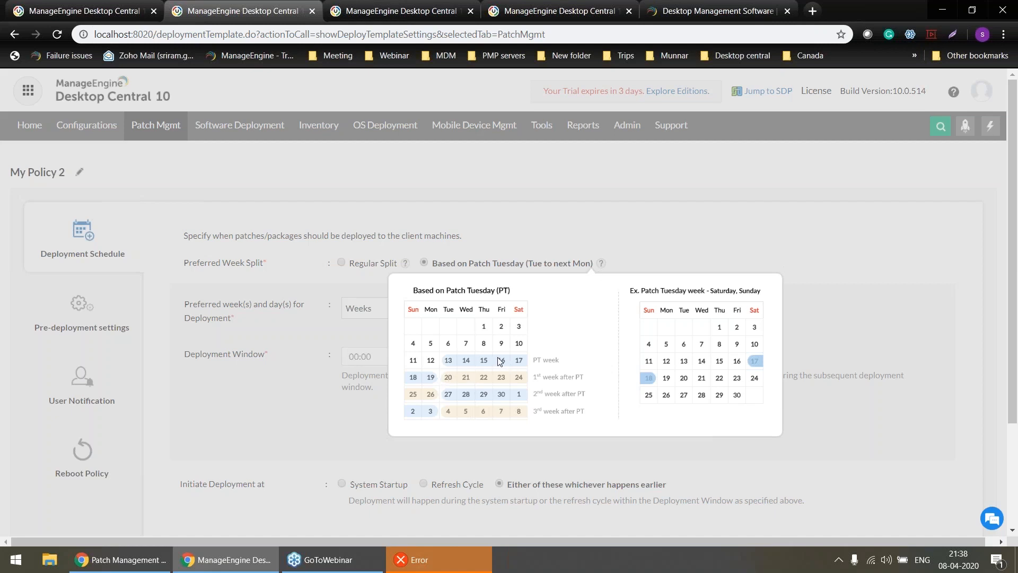
Set the policy's preferred deployment week to Patch Tuesday Week and check the deployment window's start time.
click(567, 270)
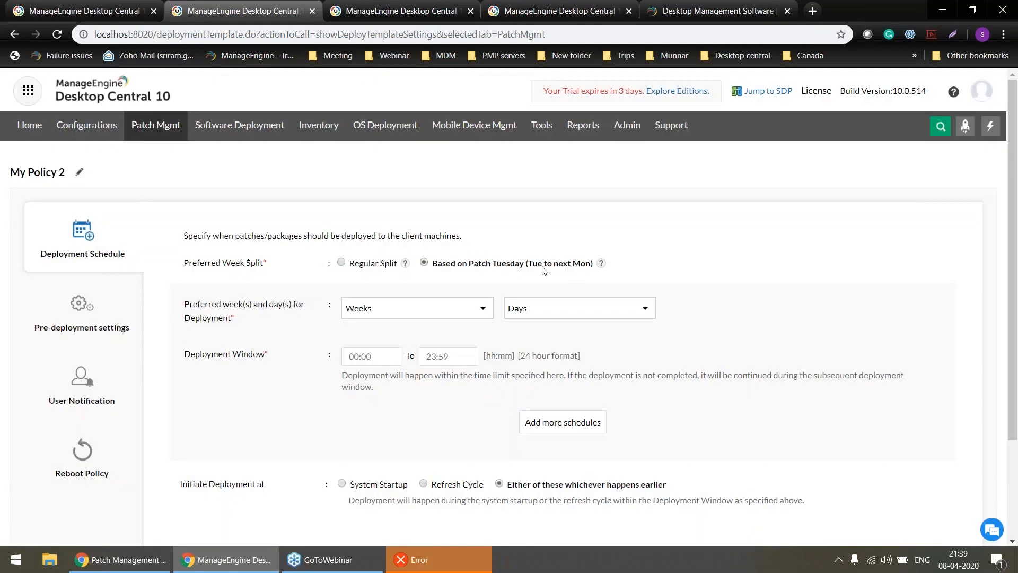
click(435, 310)
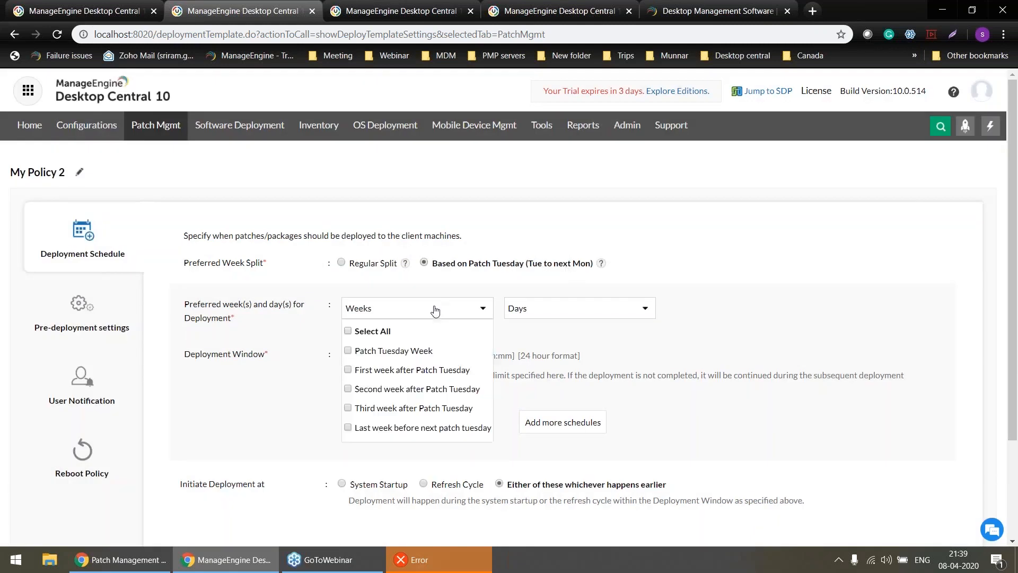
click(387, 351)
click(279, 387)
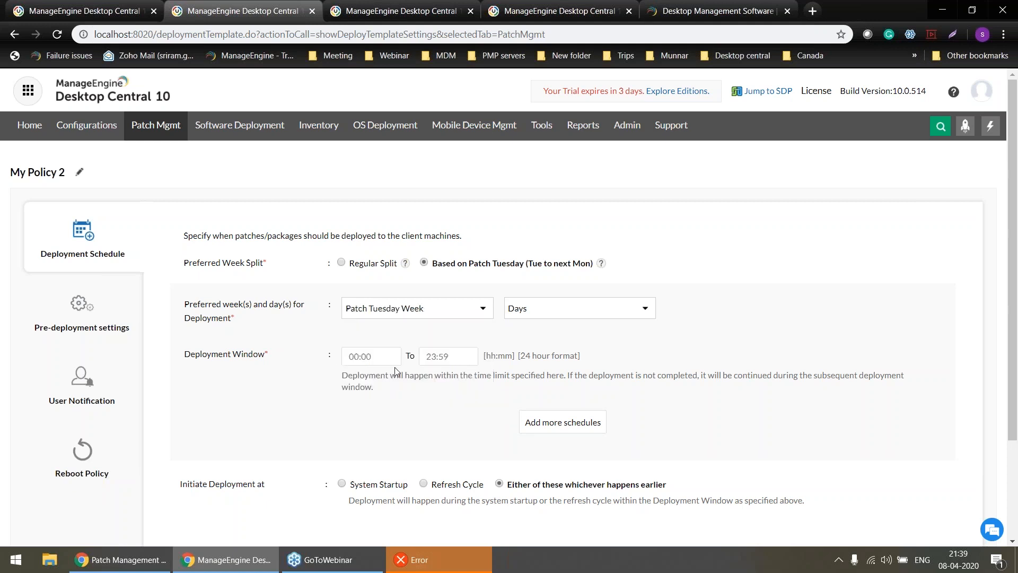
click(382, 355)
Review the policy's pre-deployment settings, then enable notifying users about deployment and allow users to skip deployment.
click(107, 308)
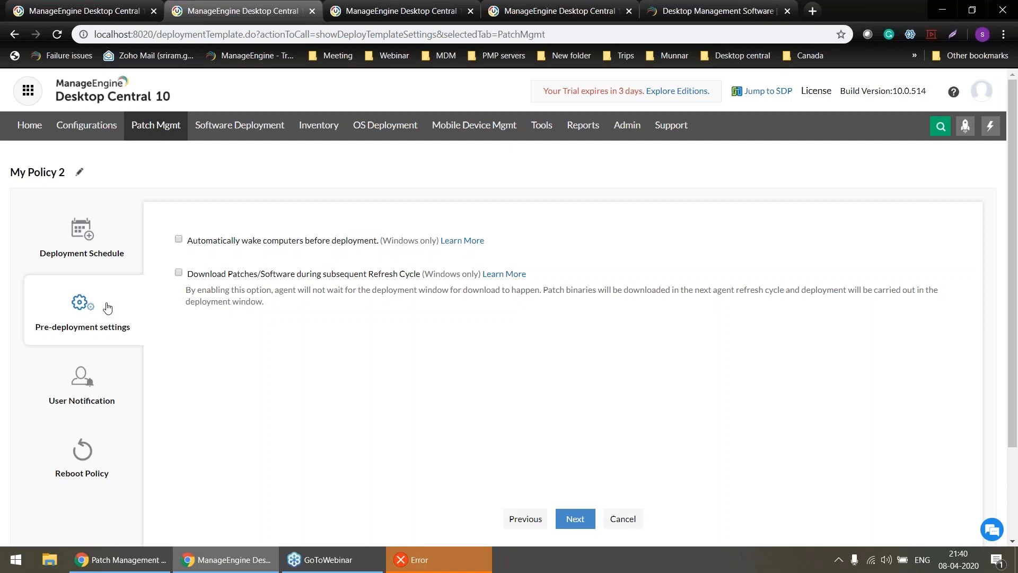
click(87, 377)
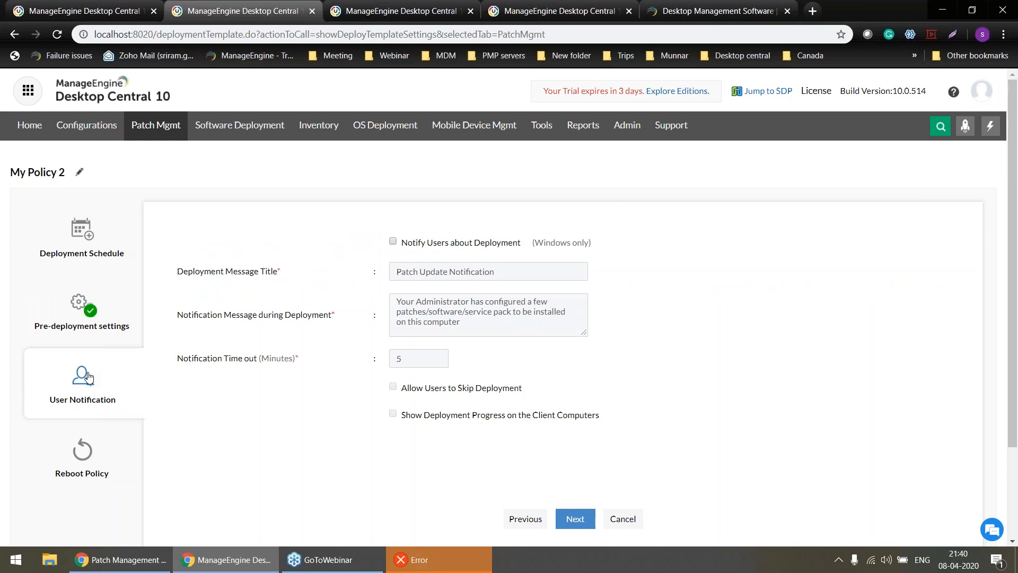
click(393, 242)
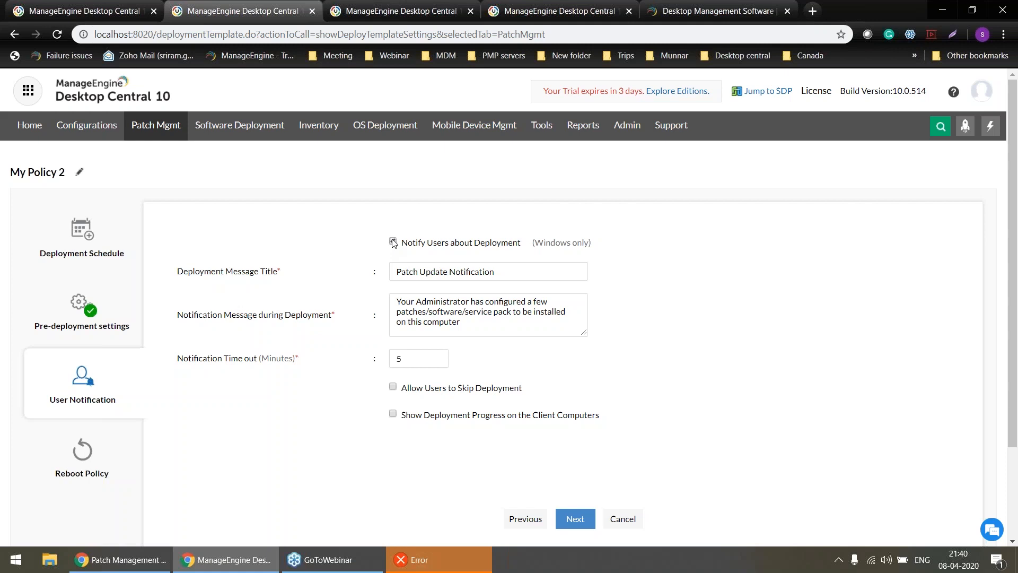
click(393, 388)
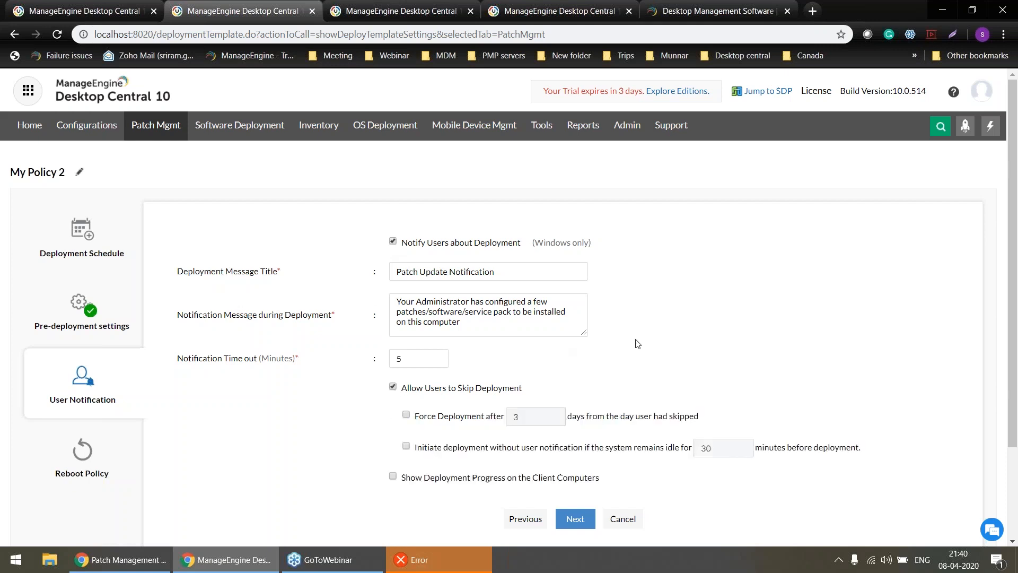
scroll(637, 344, down, 3)
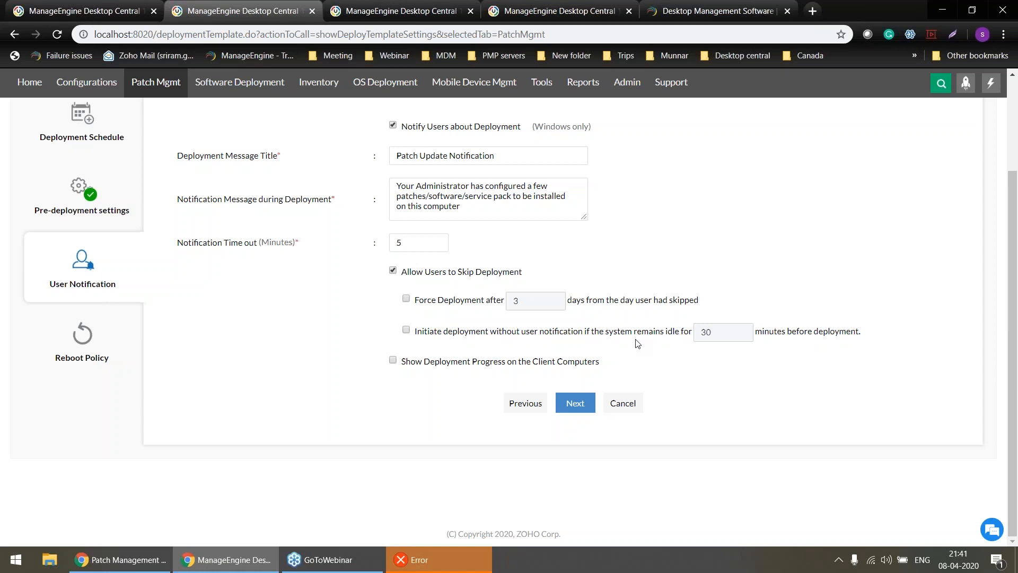
key(alt+Tab)
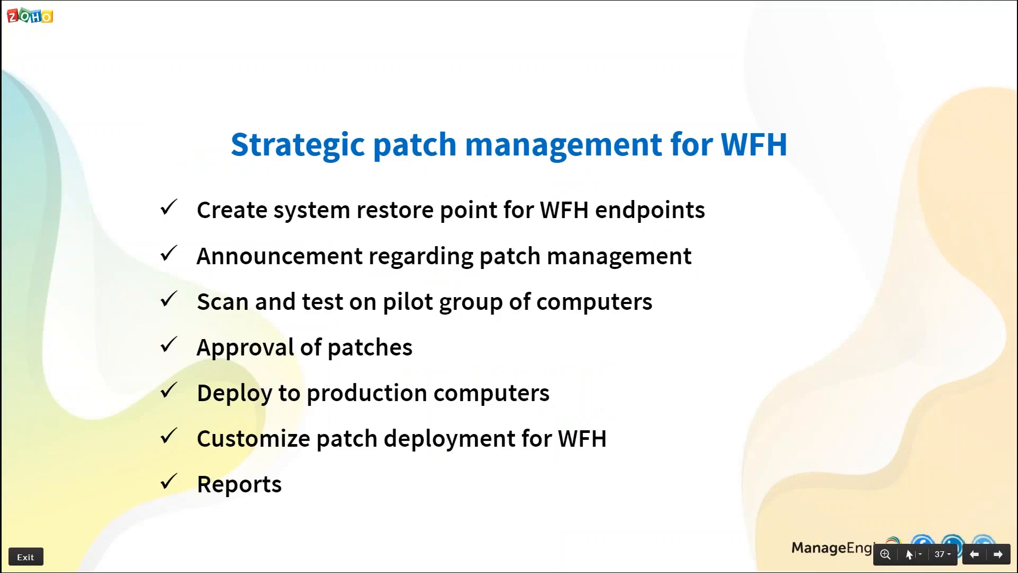
key(alt+Tab)
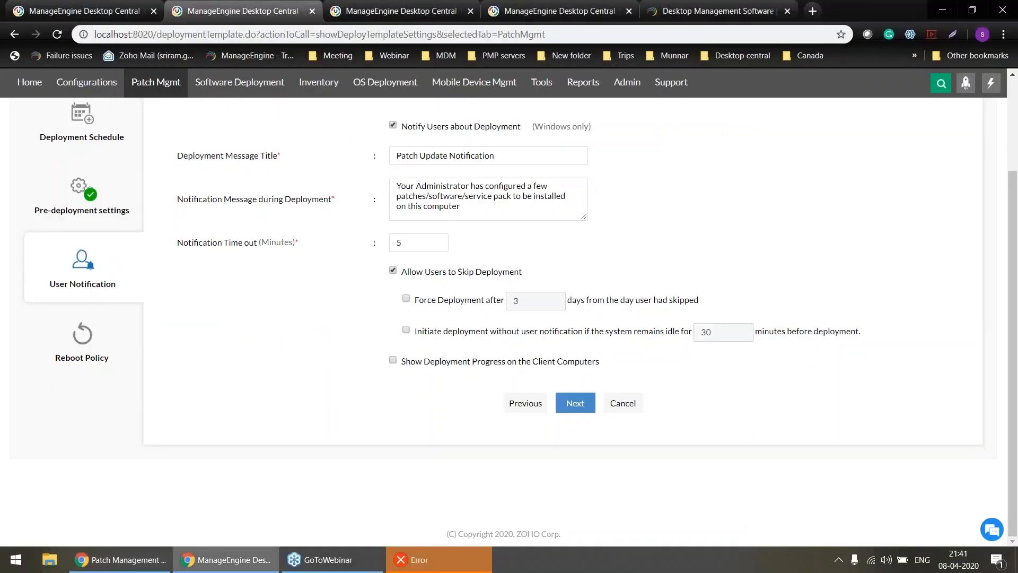